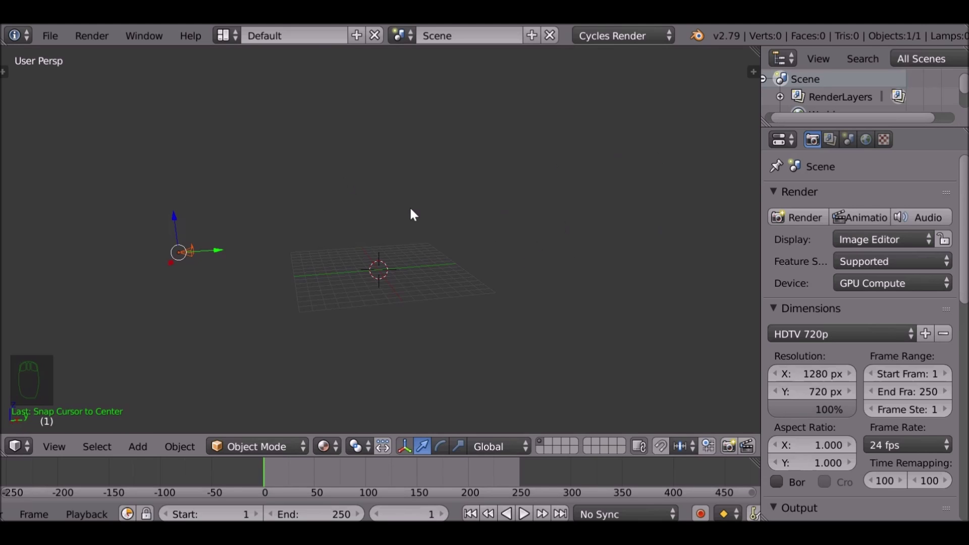
# Import the image file Radio.png into the scene as a textured image plane.
pyautogui.hotkey('shift', 'a')
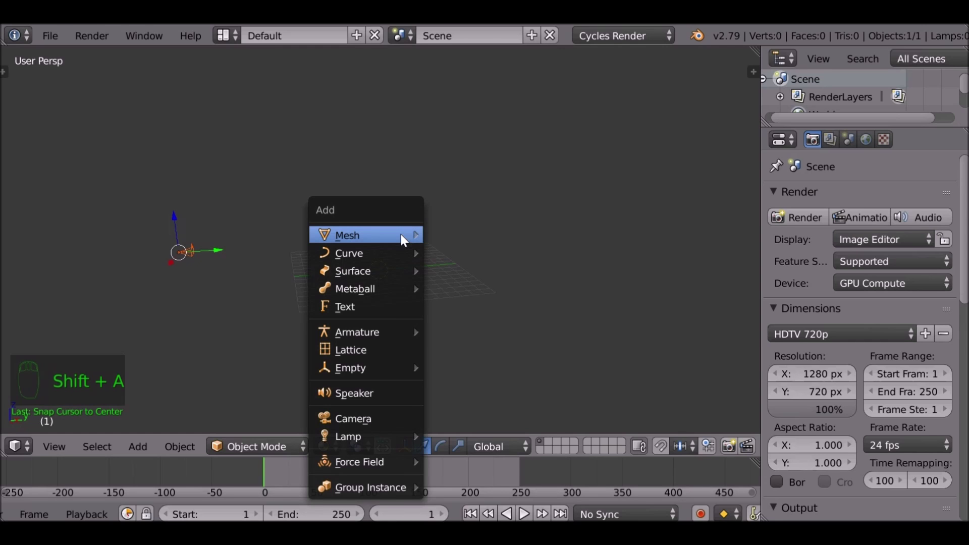
pyautogui.moveTo(404, 235)
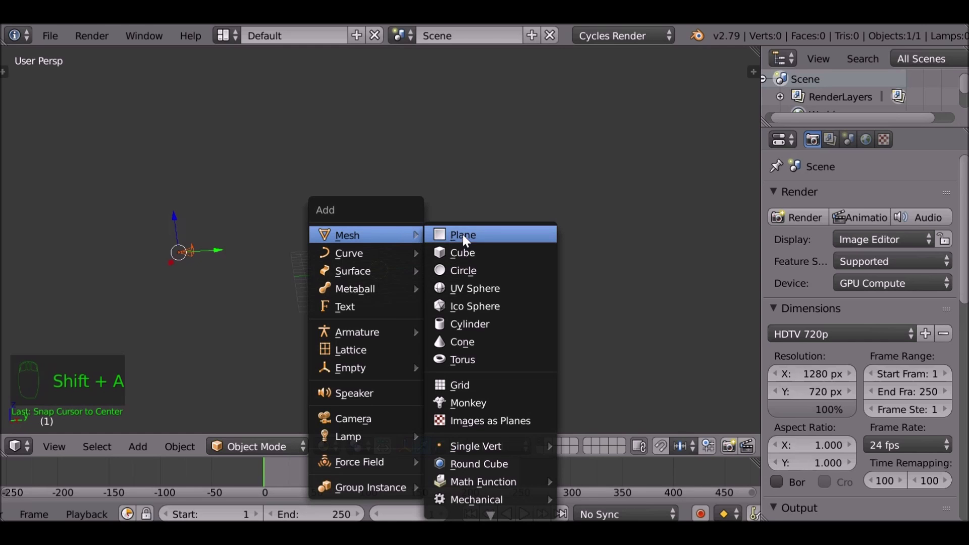
pyautogui.click(487, 426)
pyautogui.click(474, 143)
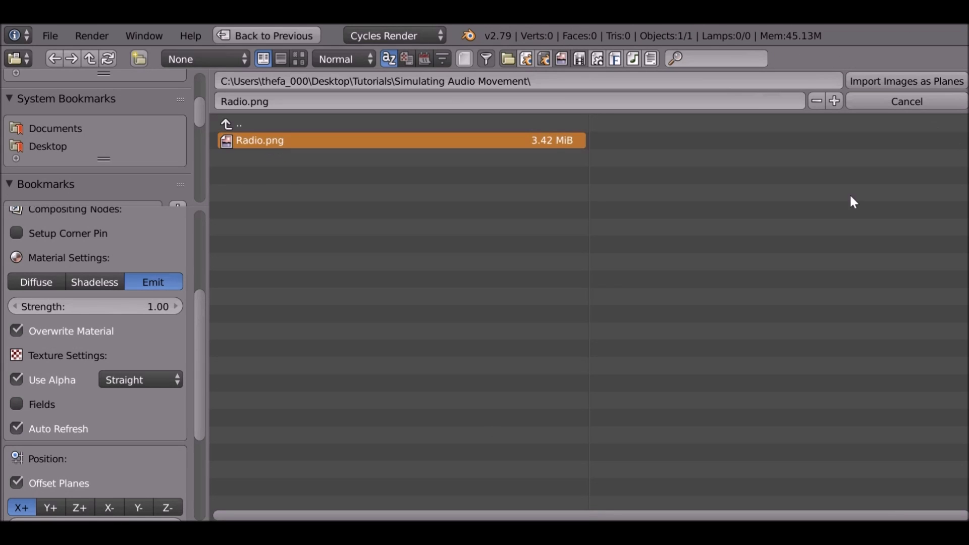
pyautogui.click(931, 81)
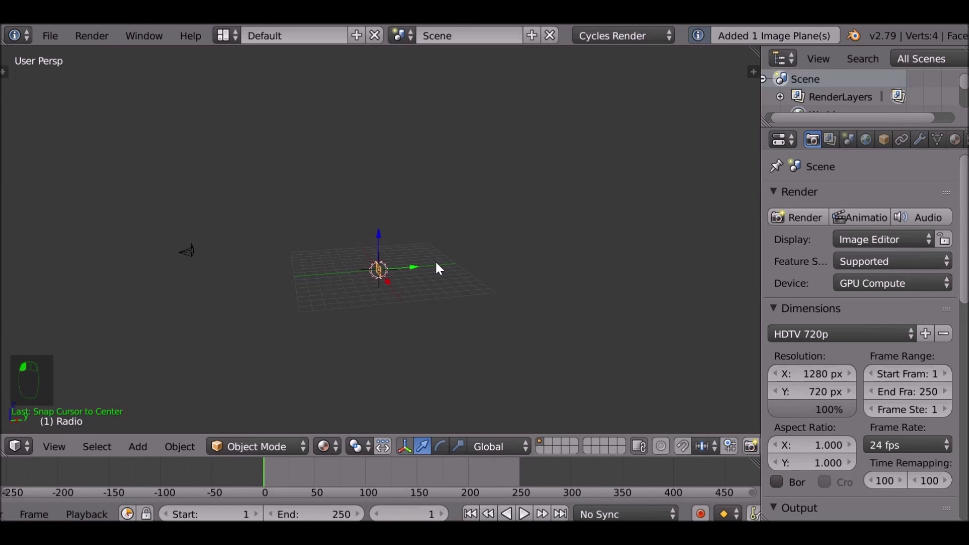
# Scale the radio image plane up about 4.7 times and raise it about 1.7 units along the Z axis.
pyautogui.scroll(4, 444, 274)
pyautogui.press('s')
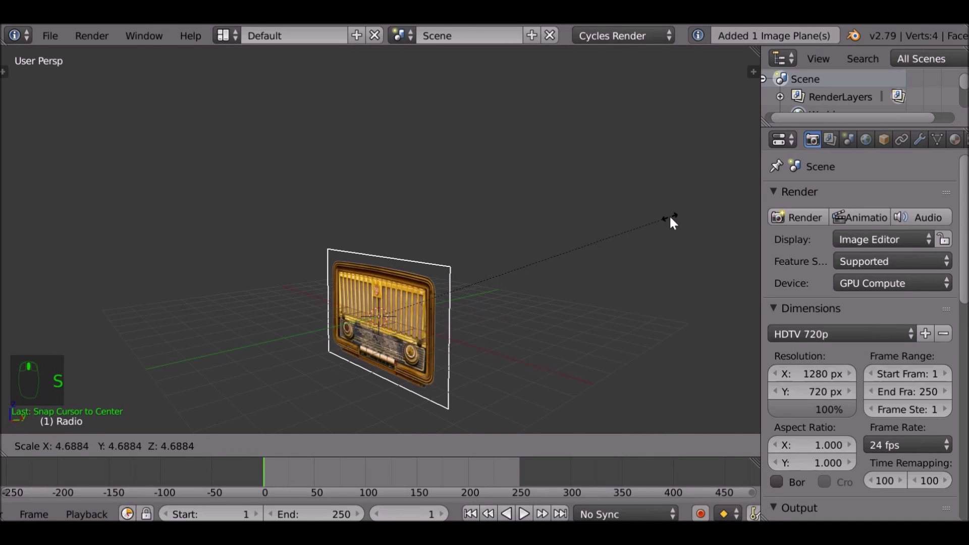
pyautogui.click(653, 226)
pyautogui.press('g')
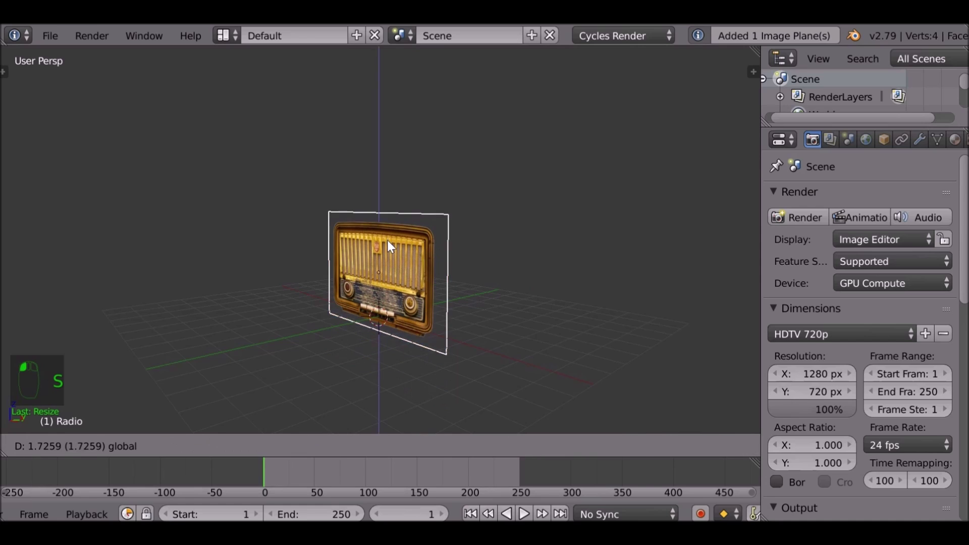
pyautogui.rightClick(407, 222)
# Select the camera and insert a Location keyframe for it at frame 1.
pyautogui.scroll(-4, 379, 232)
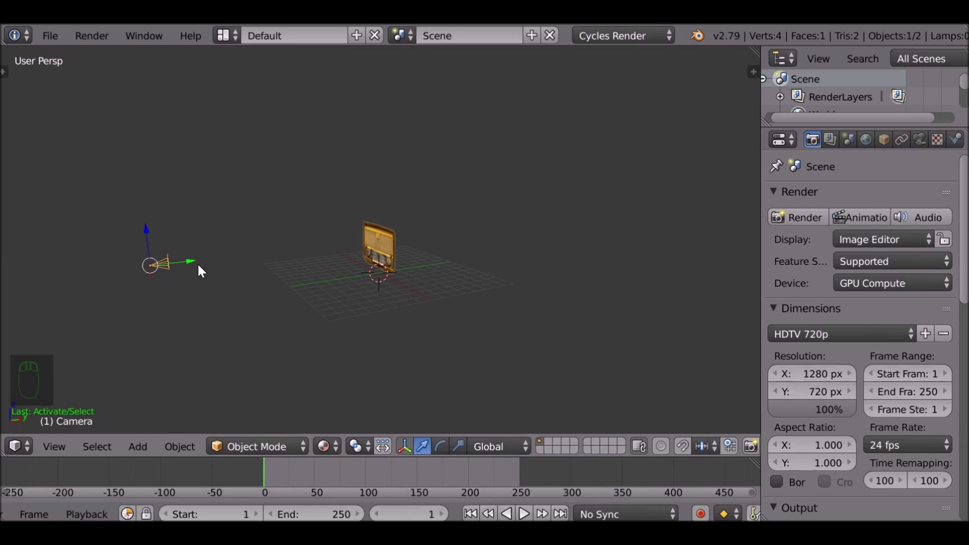
pyautogui.press('i')
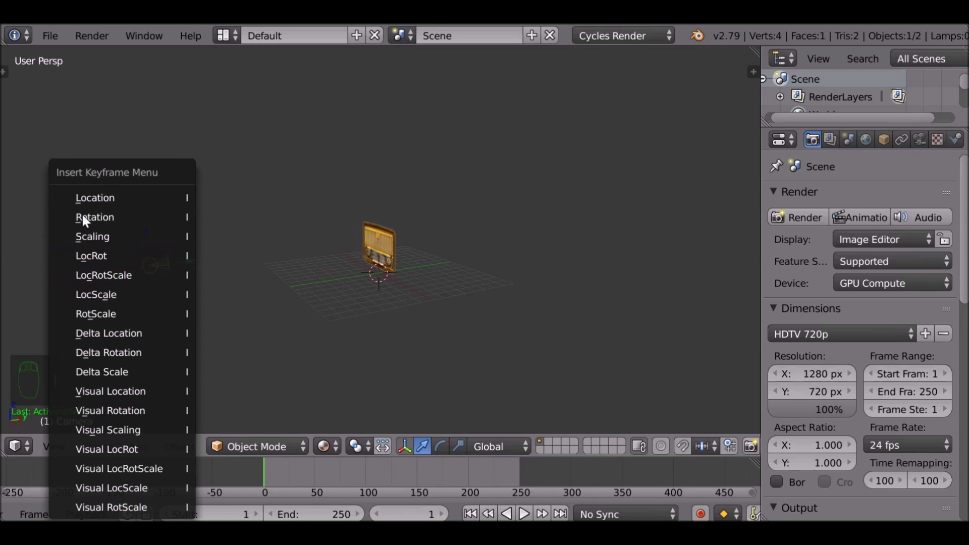
pyautogui.click(91, 198)
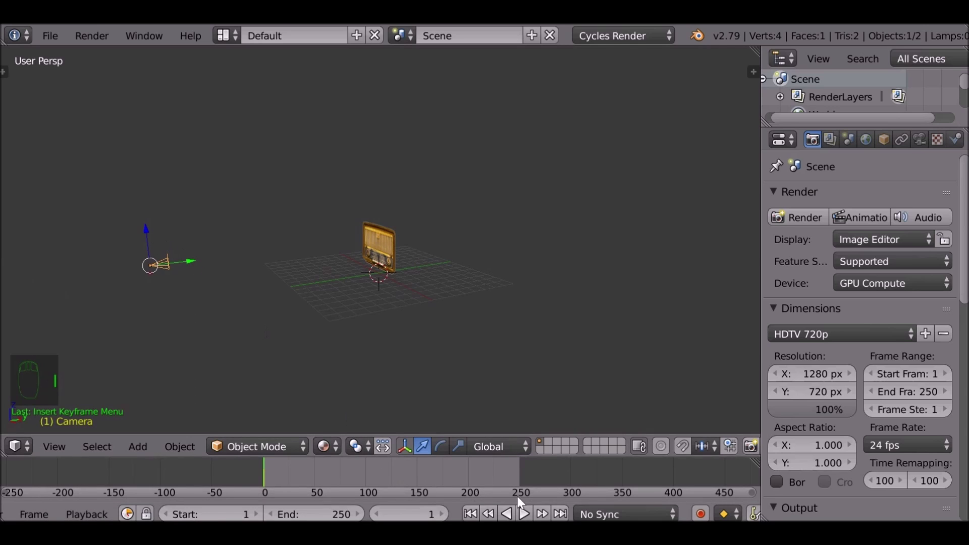
# Go to frame 250, move the camera along Y toward the radio, and insert a Location keyframe.
pyautogui.click(561, 514)
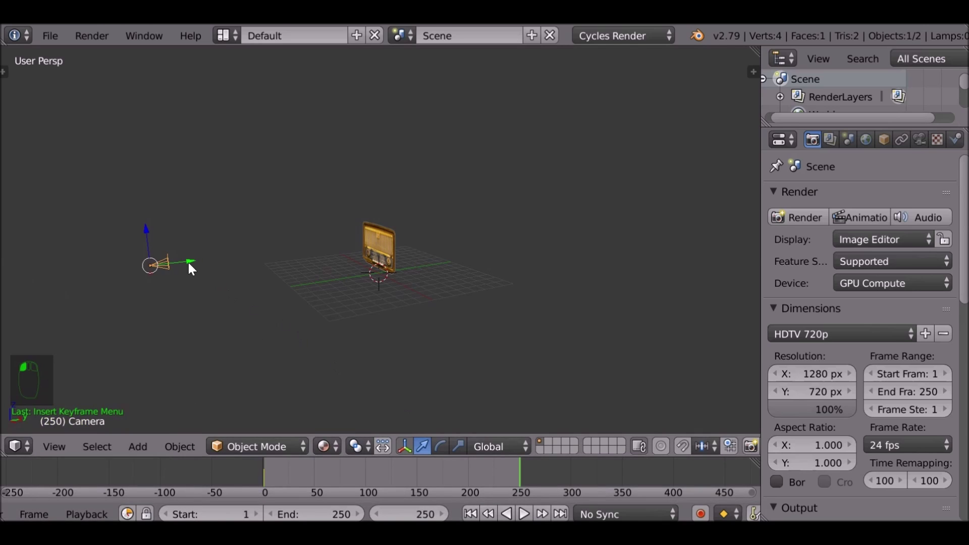
pyautogui.moveTo(188, 261); pyautogui.dragTo(304, 259)
pyautogui.press('i')
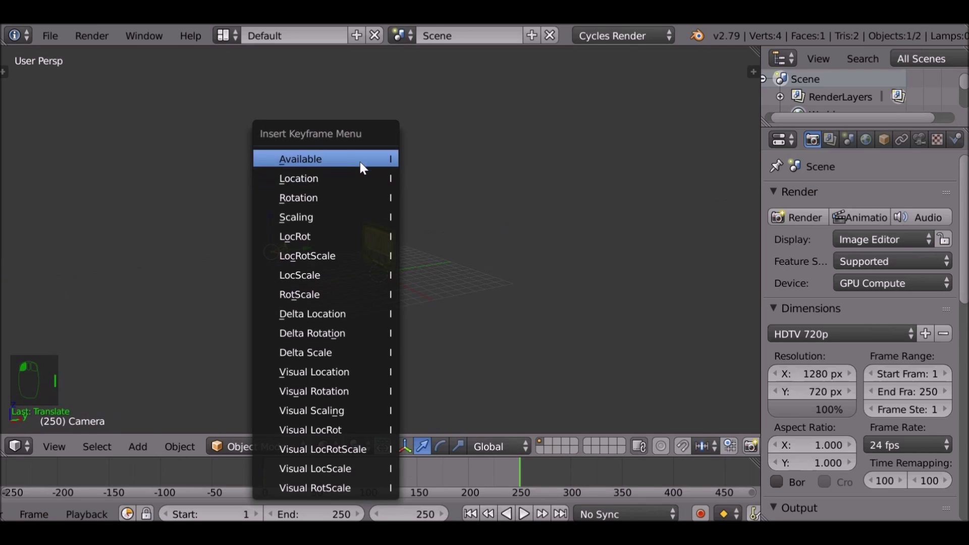
pyautogui.click(333, 178)
# Look through the camera and preview its move toward the radio, scrubbing to frame 165 and stopping playback.
pyautogui.press('KP_0')
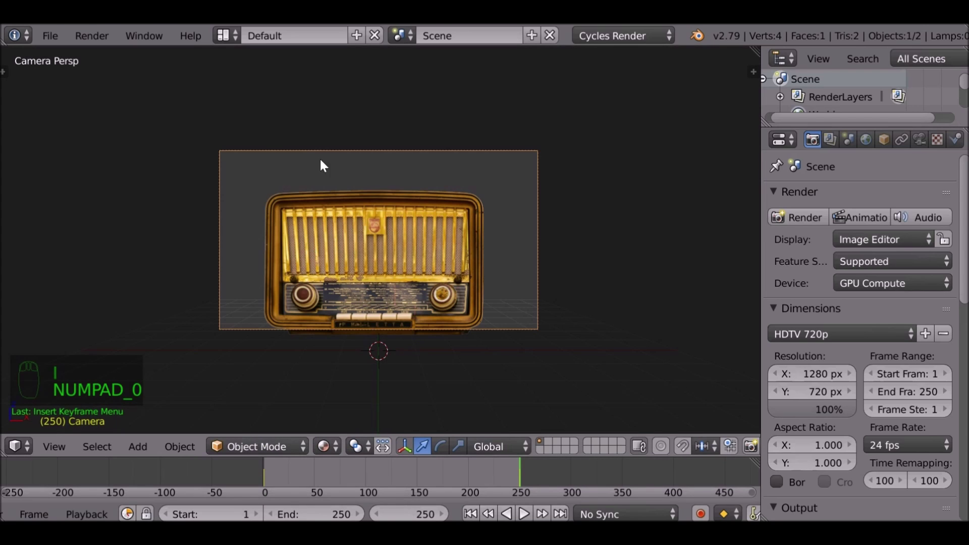
pyautogui.click(506, 514)
pyautogui.moveTo(484, 469); pyautogui.dragTo(432, 498)
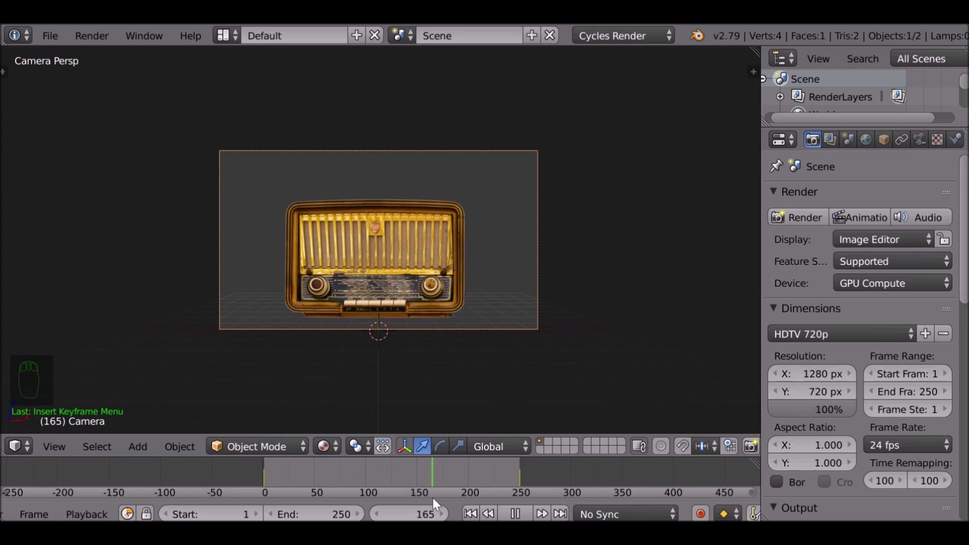
pyautogui.hotkey('alt', 'a')
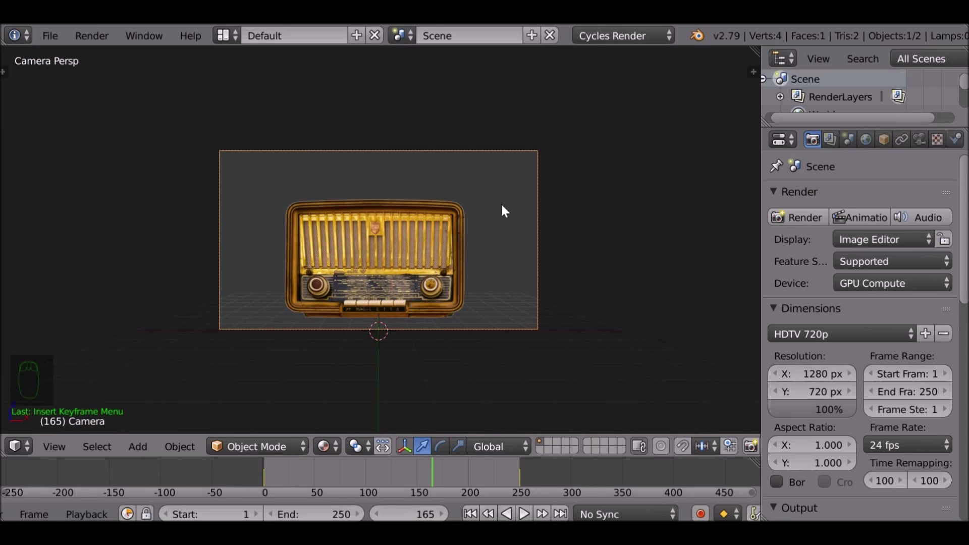
# Return to frame 1 and try shifting the camera sideways along X, then restore its keyframed position.
pyautogui.click(470, 514)
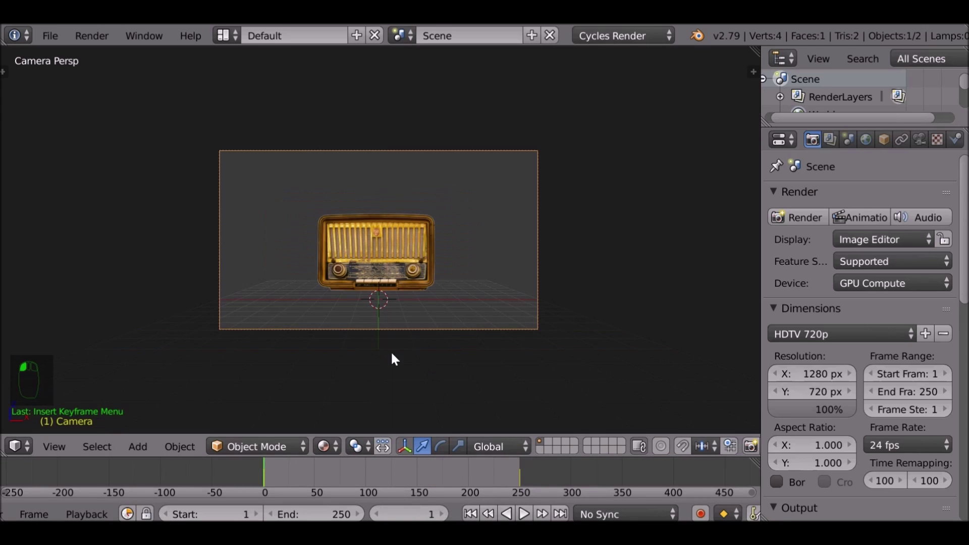
pyautogui.press('g')
pyautogui.press('x')
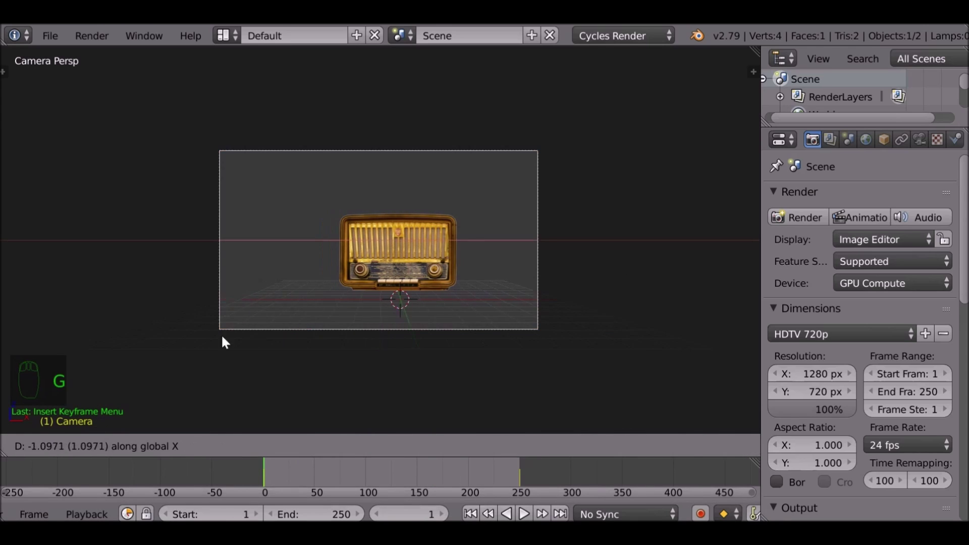
pyautogui.click(658, 305)
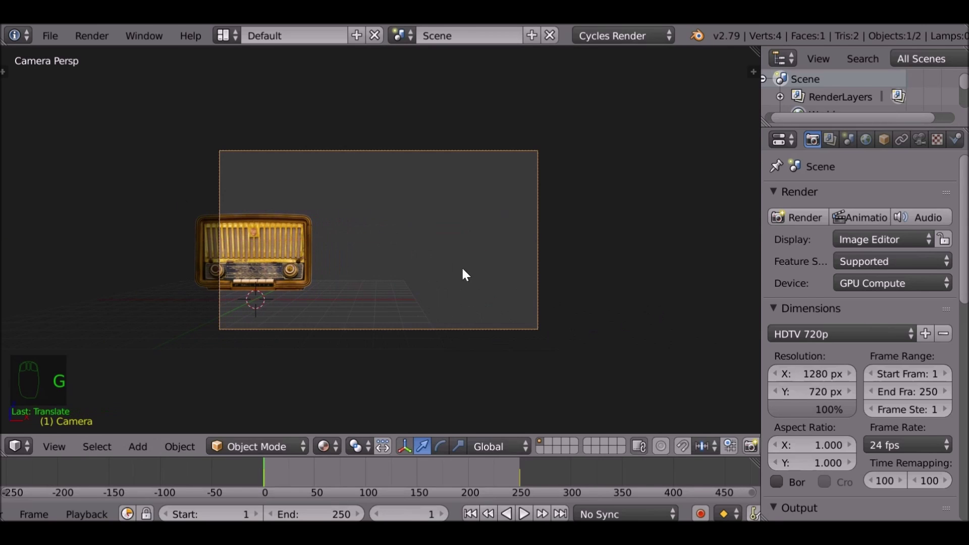
pyautogui.press('Up')
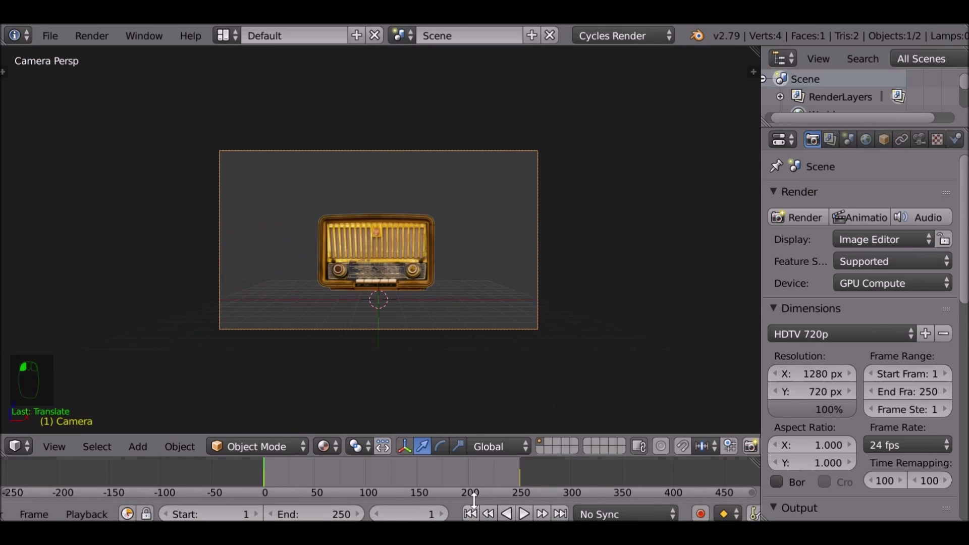
# Leave the camera view, add a Speaker object at the 3D cursor, and move it along Y in front of the radio.
pyautogui.press('KP_0')
pyautogui.click(470, 514)
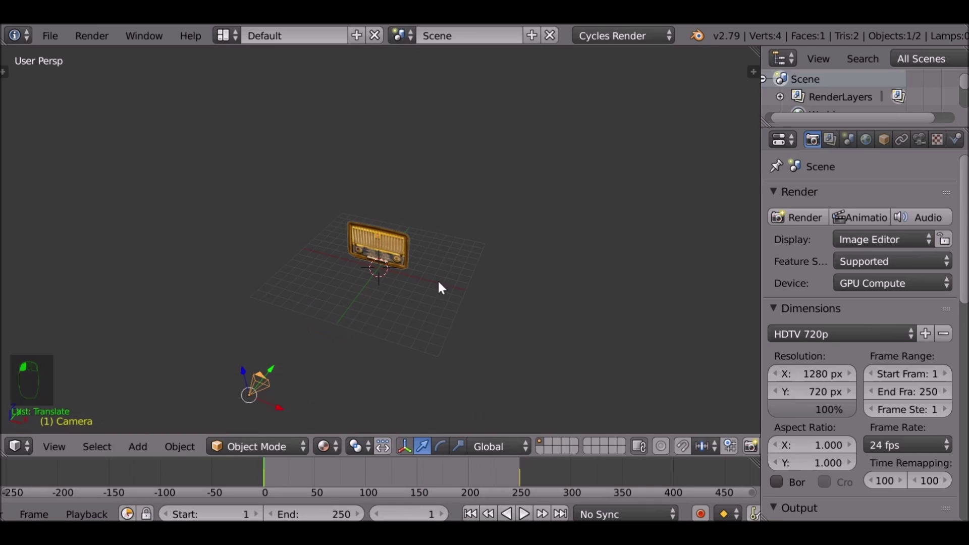
pyautogui.hotkey('shift', 'a')
pyautogui.click(392, 272)
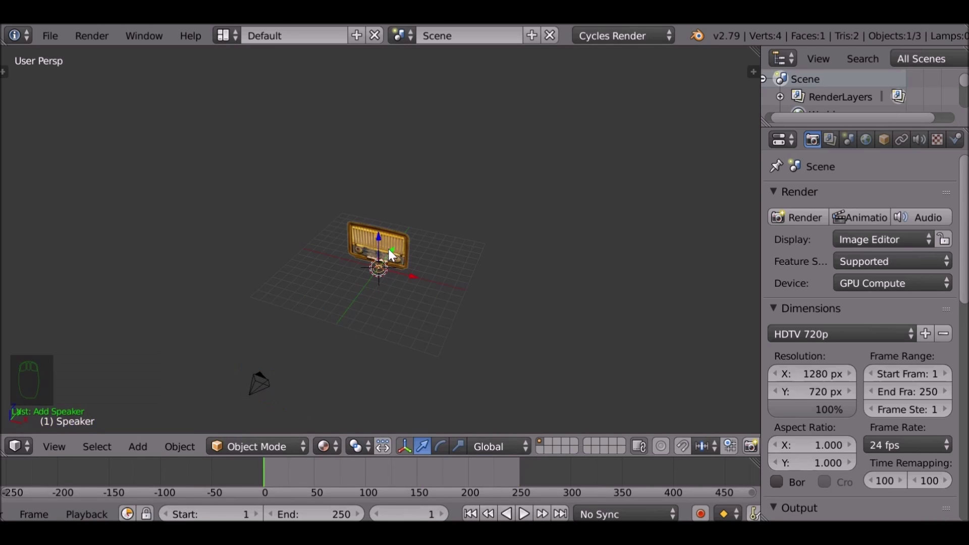
pyautogui.hotkey('shift', 'a')
pyautogui.press('Escape')
pyautogui.press('g')
pyautogui.press('y')
pyautogui.click(398, 277)
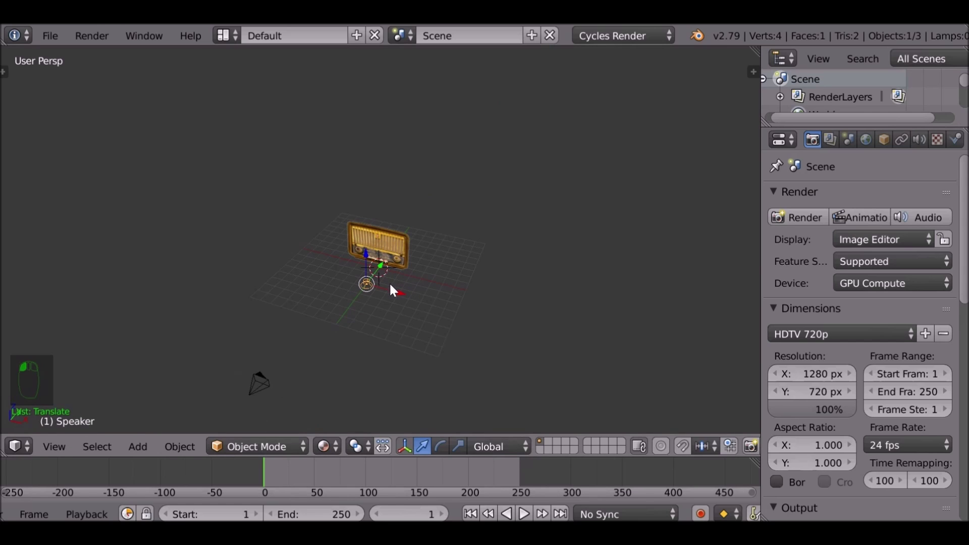
# Preview the camera's motion relative to the speaker, then select the speaker and show its sound and distance settings.
pyautogui.moveTo(270, 476); pyautogui.dragTo(431, 462)
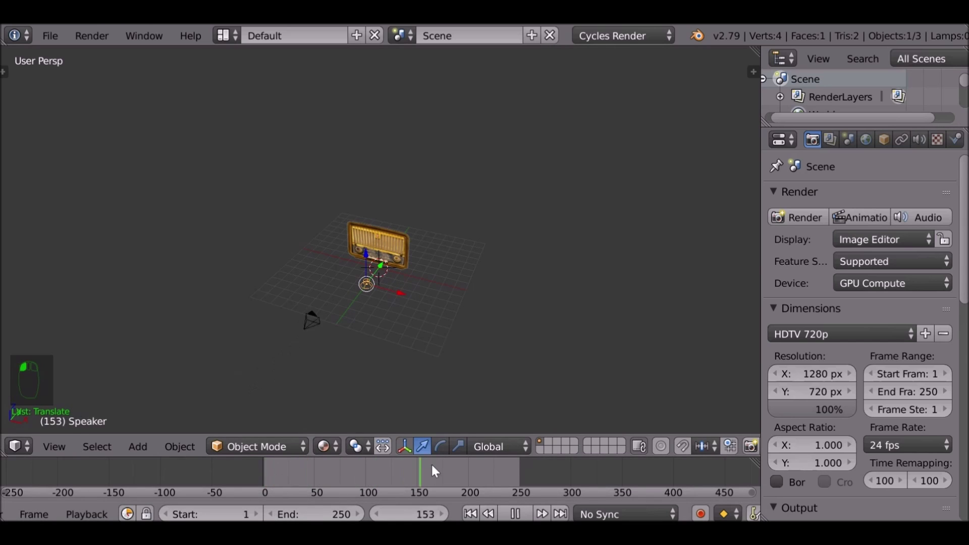
pyautogui.press('Escape')
pyautogui.rightClick(372, 284)
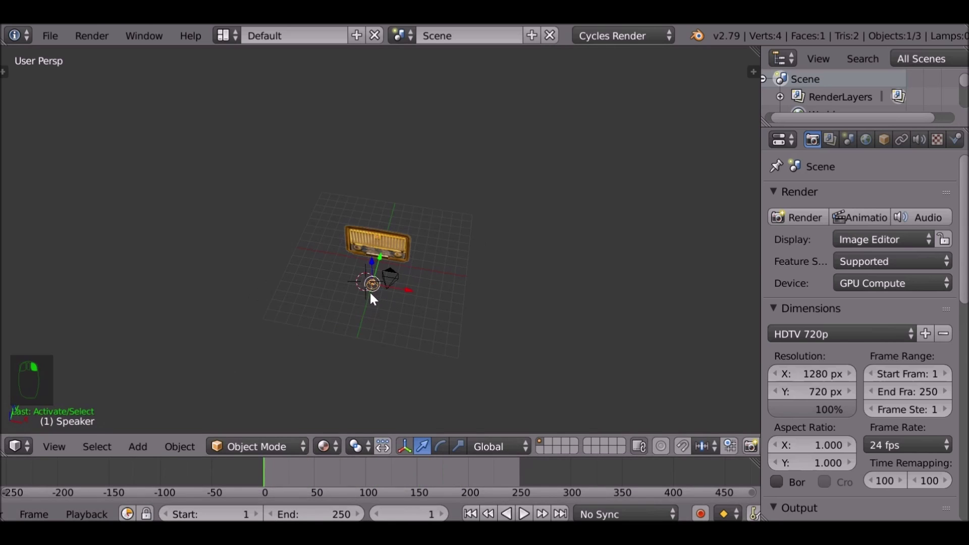
pyautogui.moveTo(371, 305); pyautogui.dragTo(328, 305, button='middle')
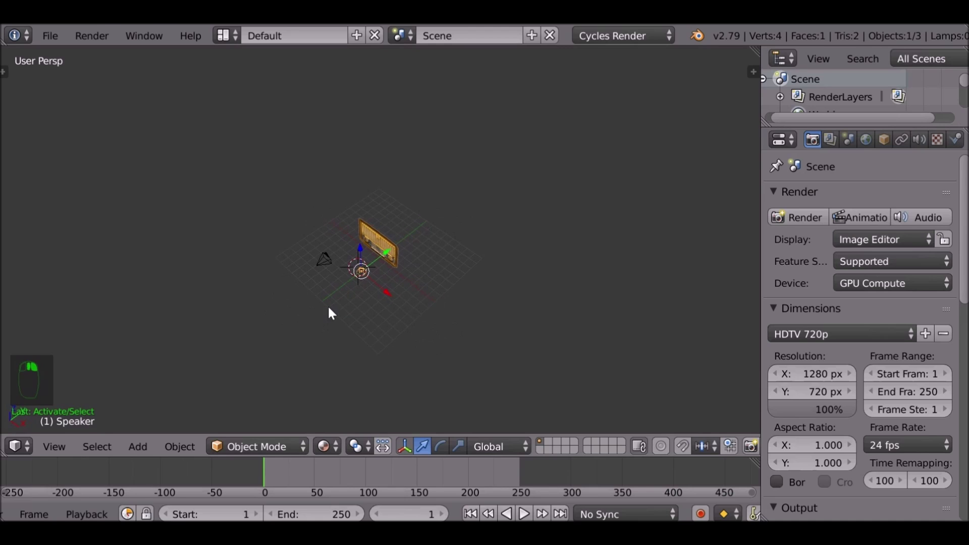
pyautogui.click(919, 138)
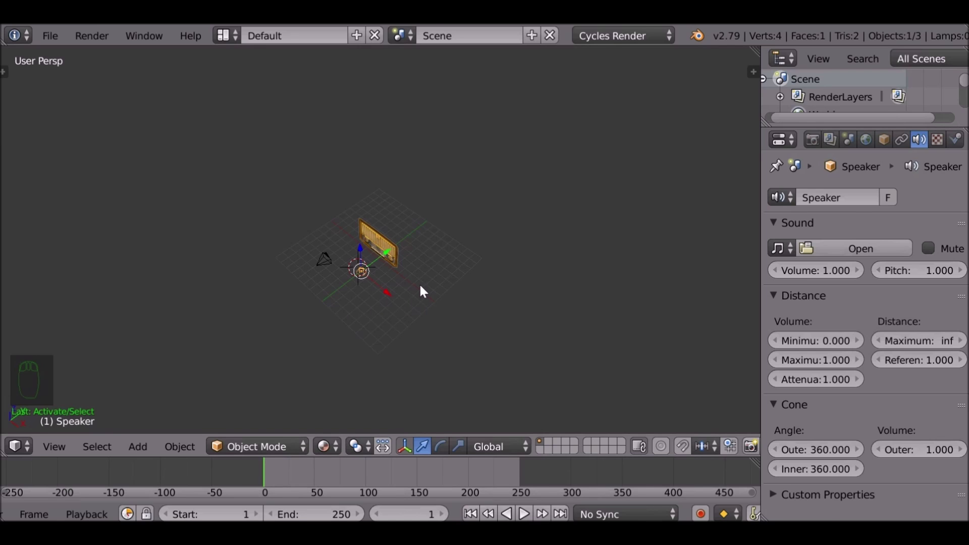
# Delete the speaker and the radio image plane from the scene.
pyautogui.press('Delete')
pyautogui.rightClick(374, 236)
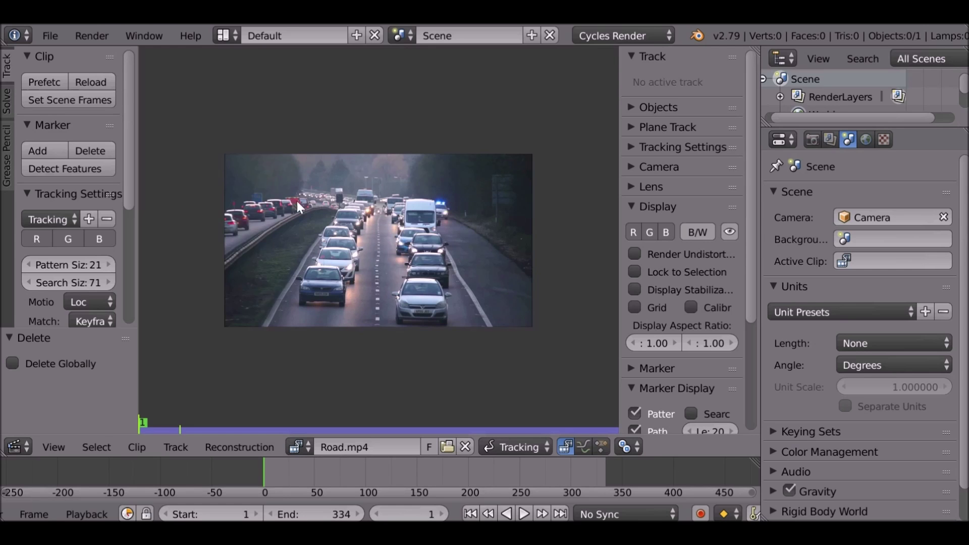
# Move the Road.mp4 footage to frame 119 and switch the editor back to the 3D View.
pyautogui.click(385, 472)
pyautogui.click(18, 447)
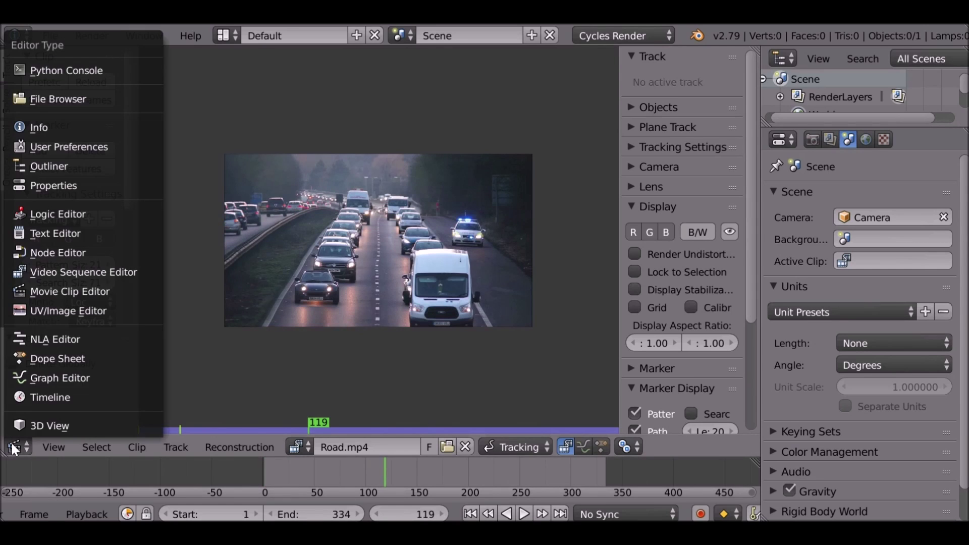
pyautogui.click(42, 426)
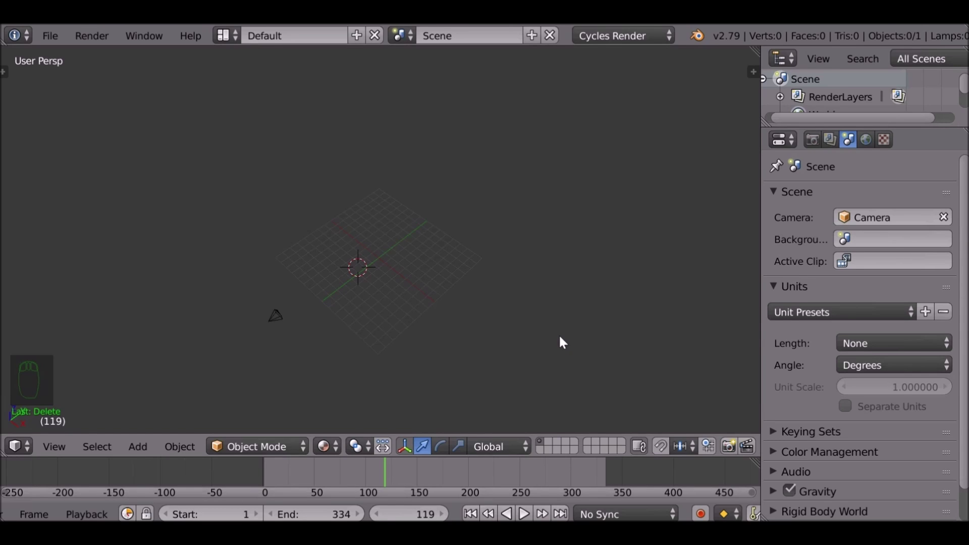
# Look through the camera, show the 3D view's properties, and turn off Motion Tracking display.
pyautogui.press('KP_0')
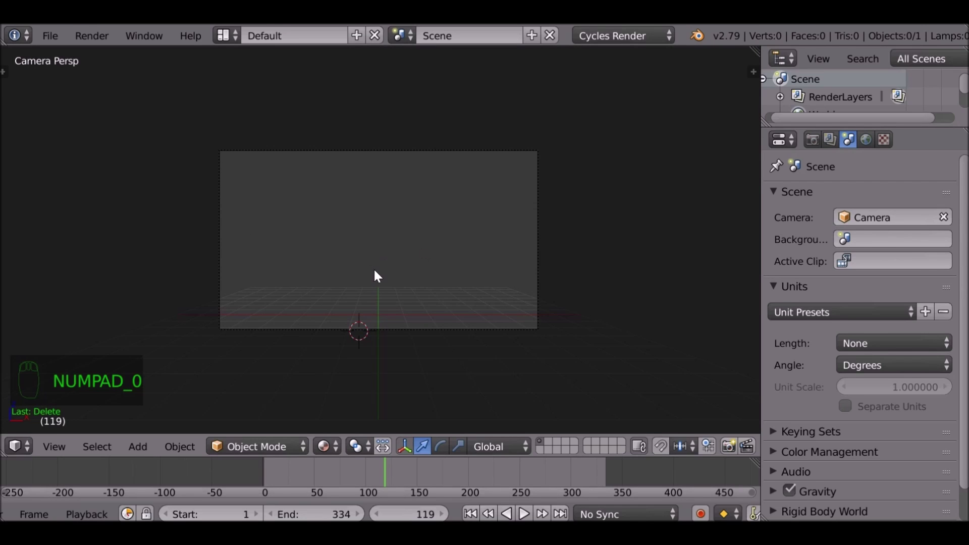
pyautogui.press('n')
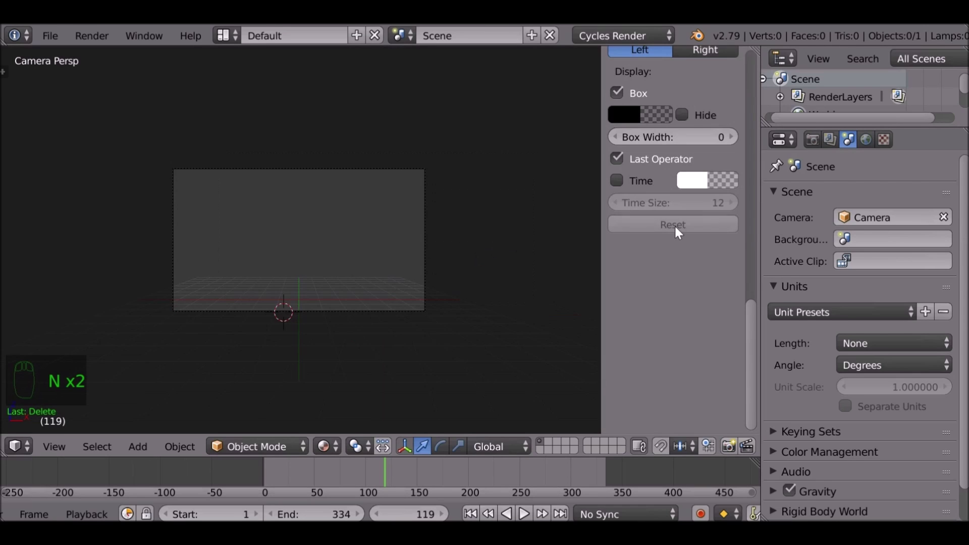
pyautogui.scroll(12, 676, 225)
pyautogui.click(640, 193)
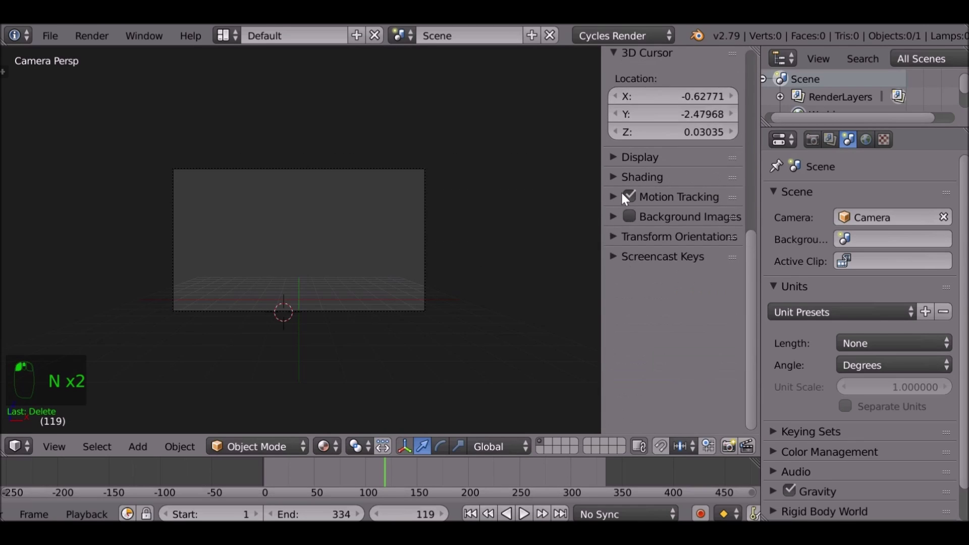
pyautogui.click(632, 197)
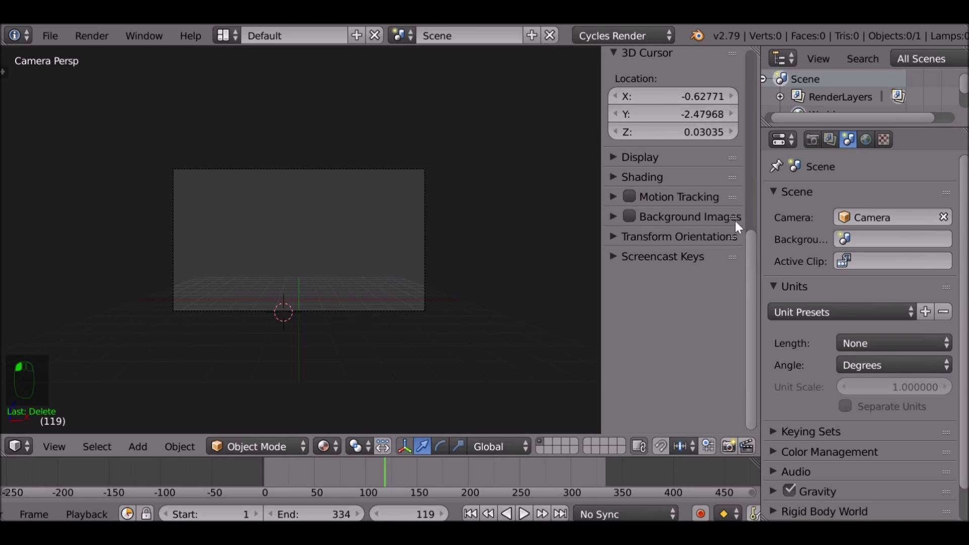
# Enable background images for the 3D view and add one with Movie Clip as its source.
pyautogui.click(632, 217)
pyautogui.click(614, 217)
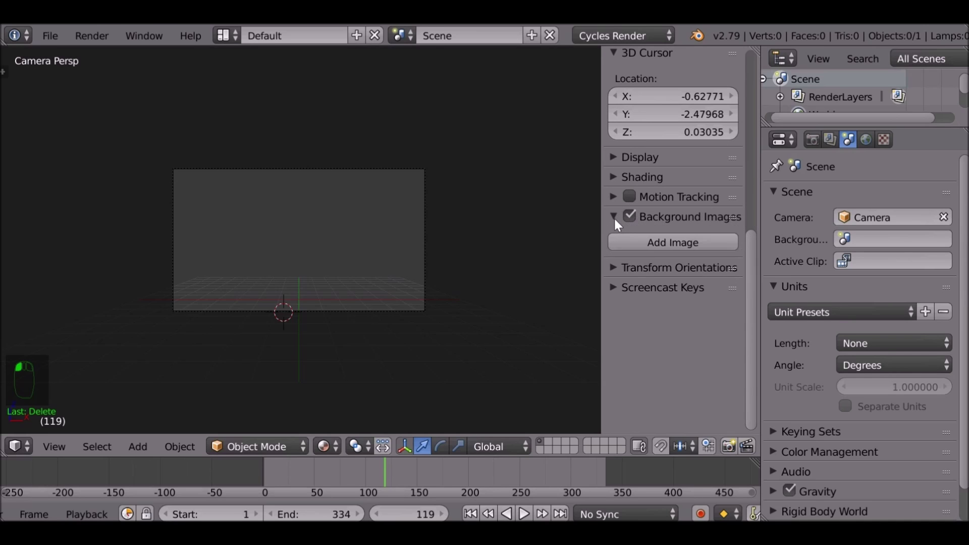
pyautogui.click(676, 243)
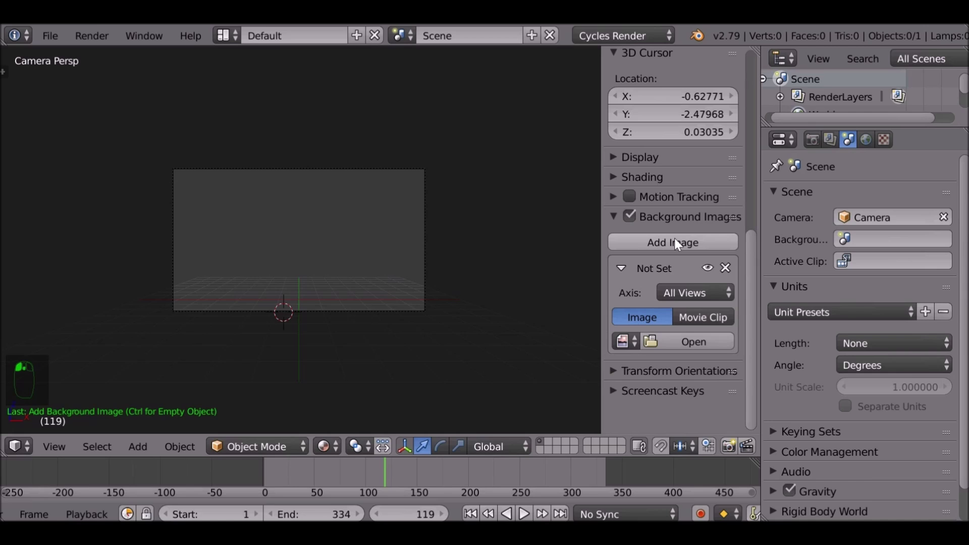
pyautogui.click(703, 318)
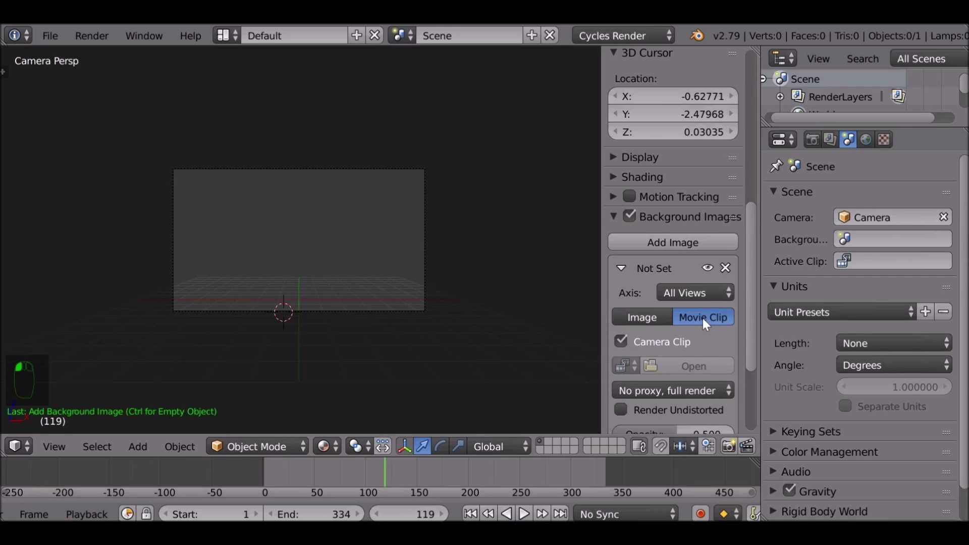
# Turn off Camera Clip for the background and assign the Road.mp4 clip to it.
pyautogui.scroll(-2, 676, 318)
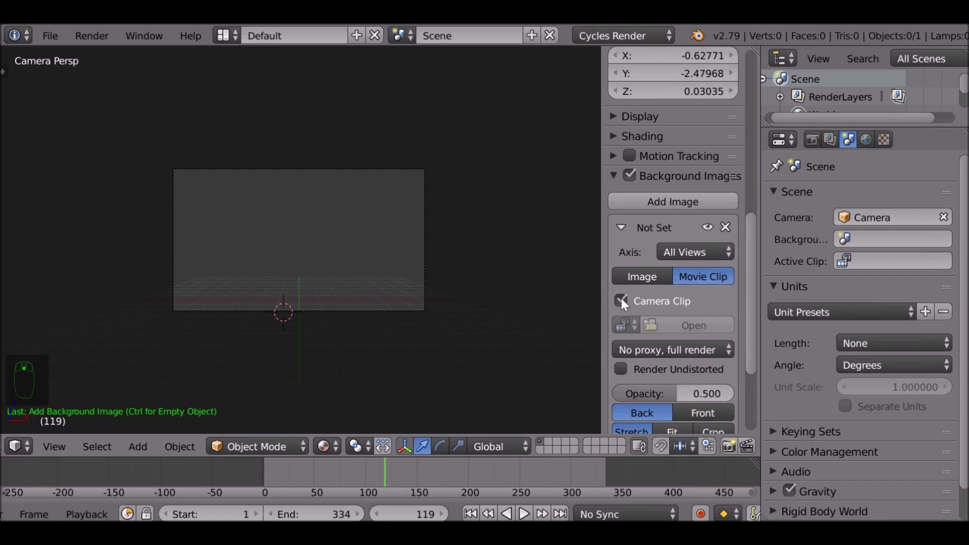
pyautogui.click(624, 300)
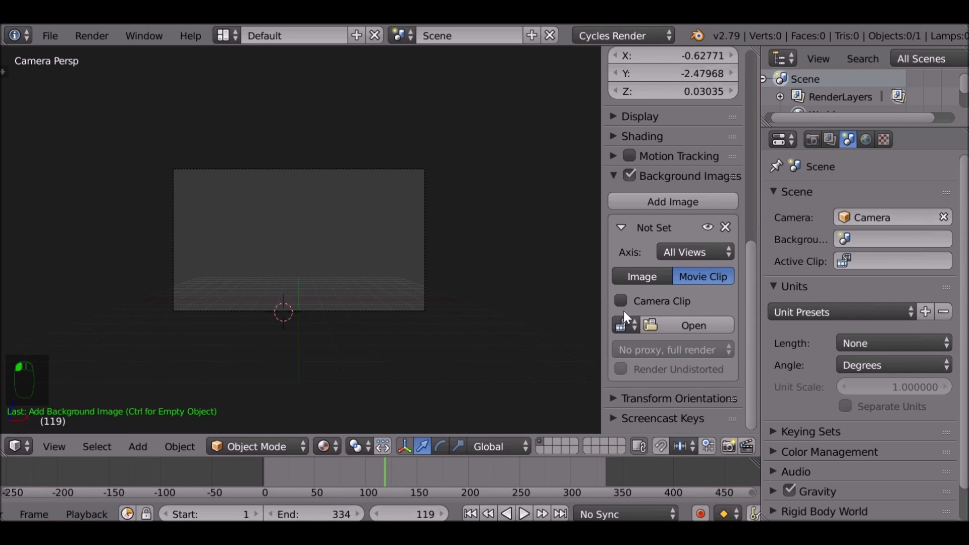
pyautogui.click(623, 320)
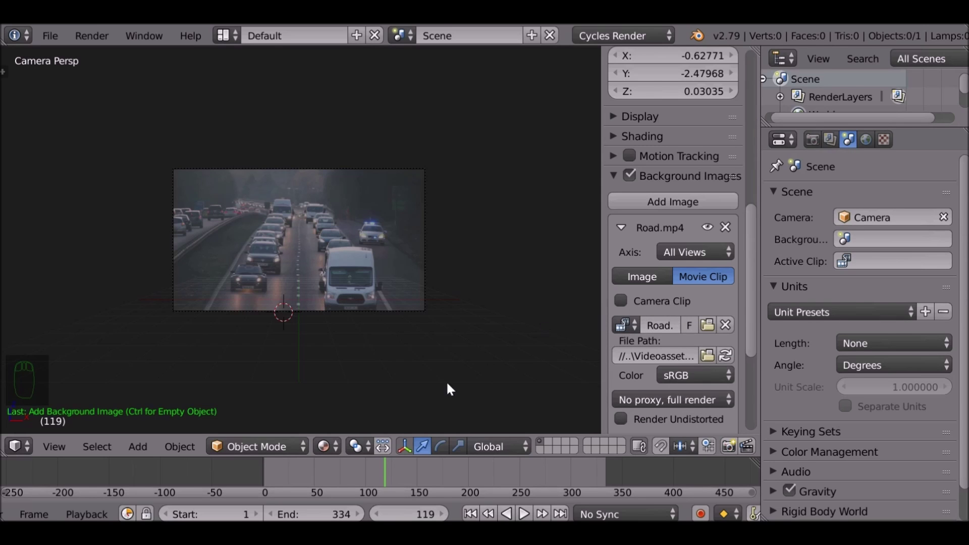
# Scrub the footage, return to frame 1, and add a speaker at the 3D cursor.
pyautogui.moveTo(386, 469); pyautogui.dragTo(313, 470)
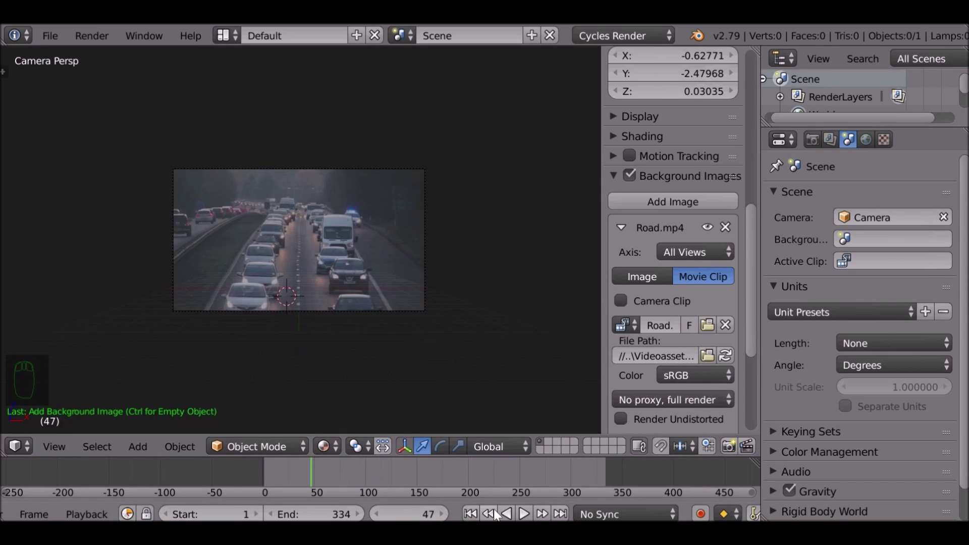
pyautogui.click(471, 514)
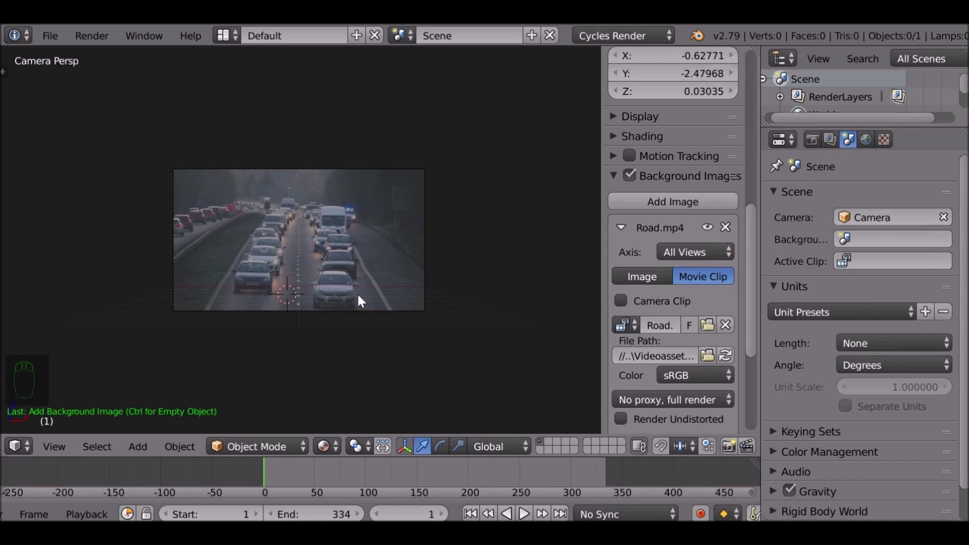
pyautogui.hotkey('shift', 'a')
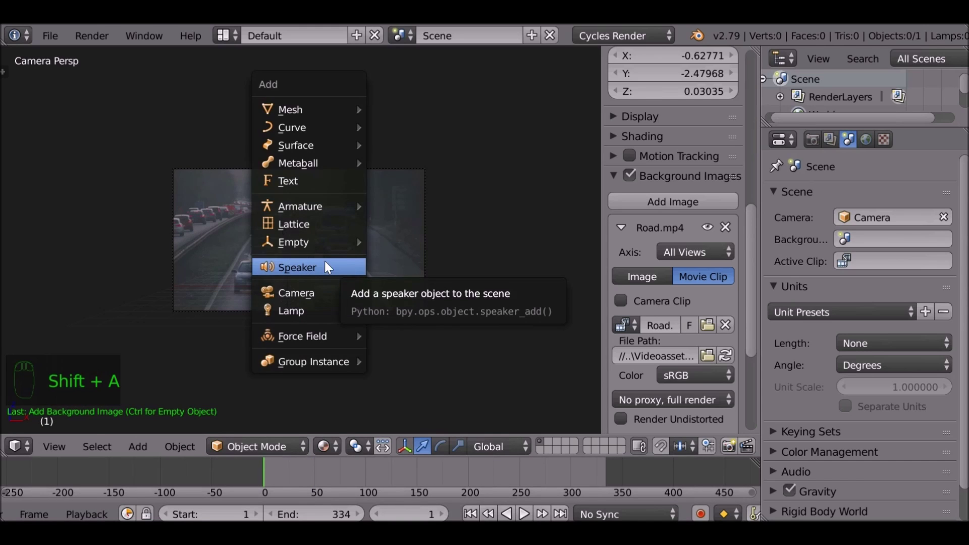
pyautogui.click(284, 266)
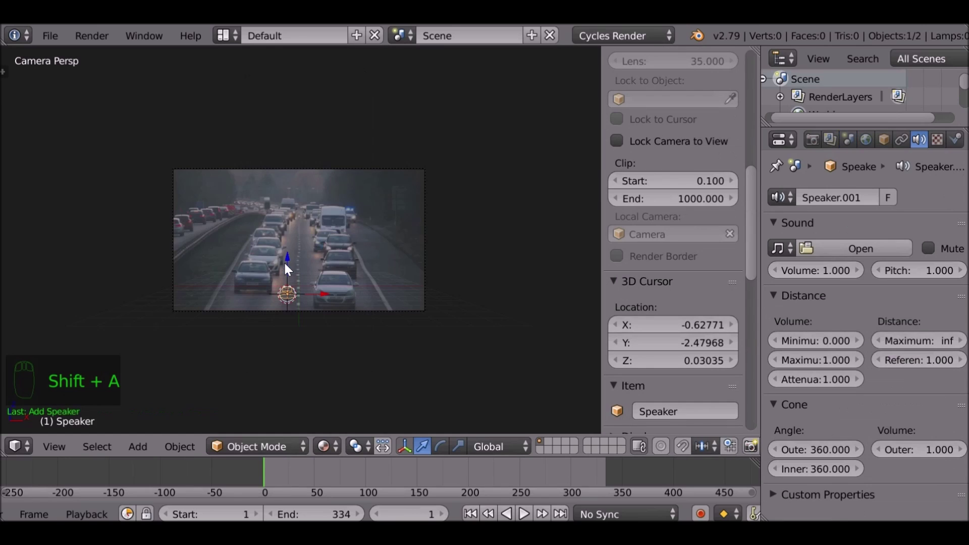
# Rotate the speaker -90° about the global X axis.
pyautogui.moveTo(284, 262); pyautogui.dragTo(382, 247, button='middle')
pyautogui.press('r')
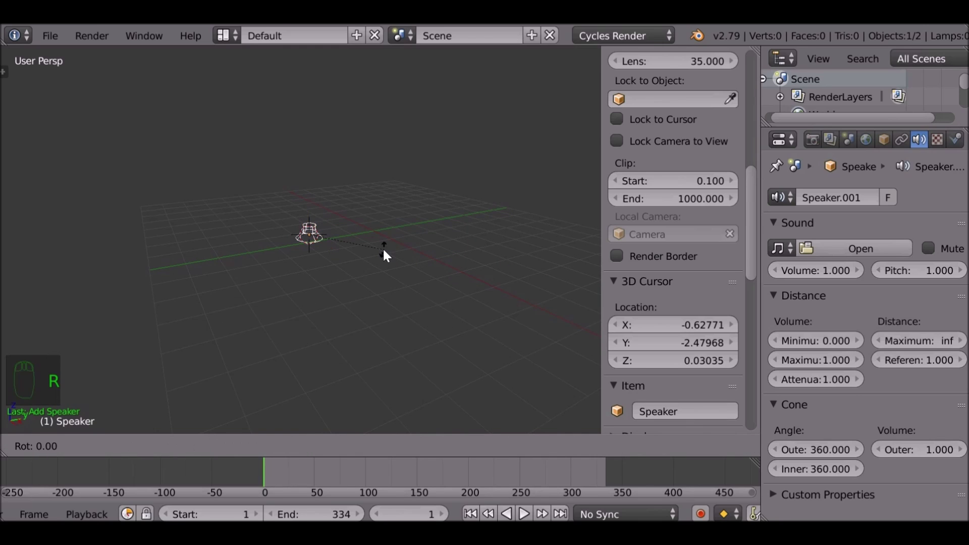
pyautogui.write('x')
pyautogui.write('90')
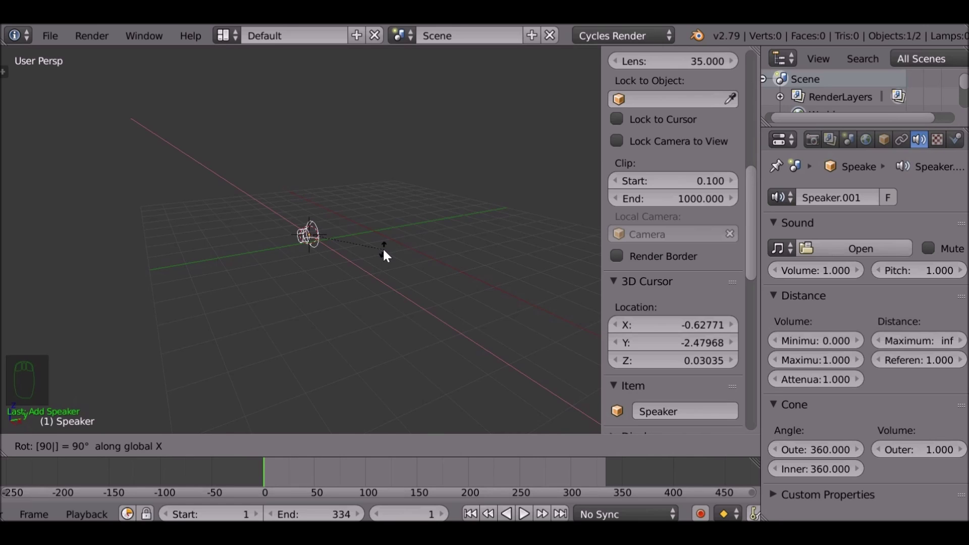
pyautogui.press('-')
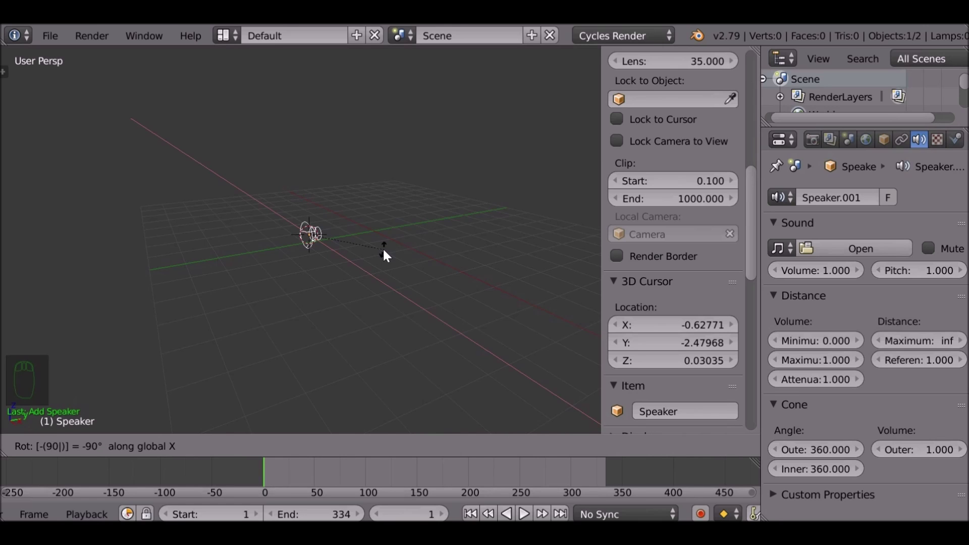
pyautogui.press('Return')
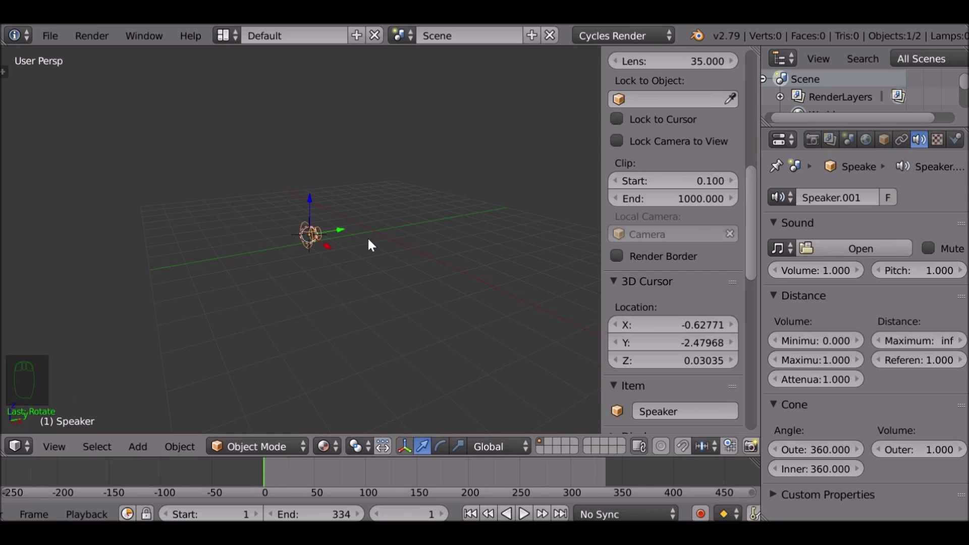
# Split the 3D view into two side-by-side views, one looking through the camera and the other in user perspective.
pyautogui.press('n')
pyautogui.moveTo(756, 49); pyautogui.dragTo(483, 282)
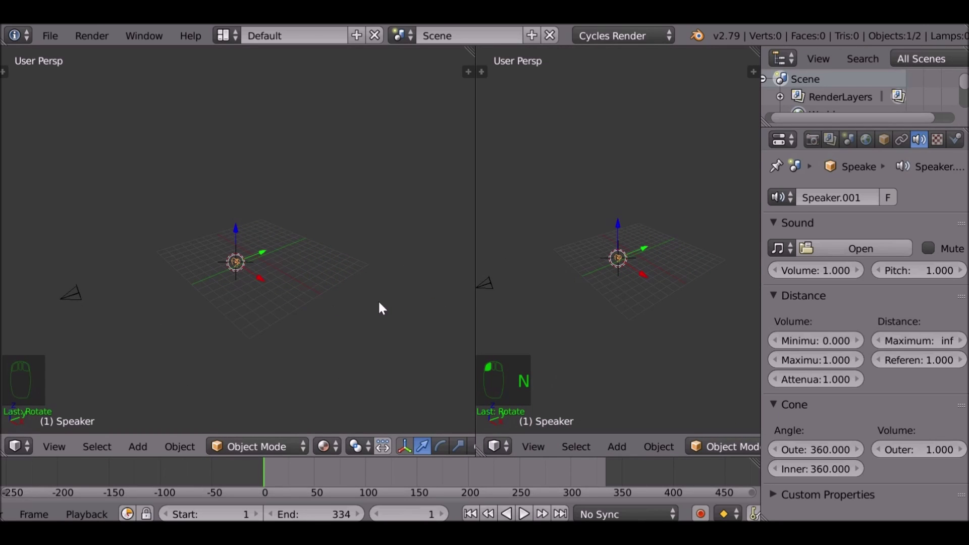
pyautogui.press('KP_0')
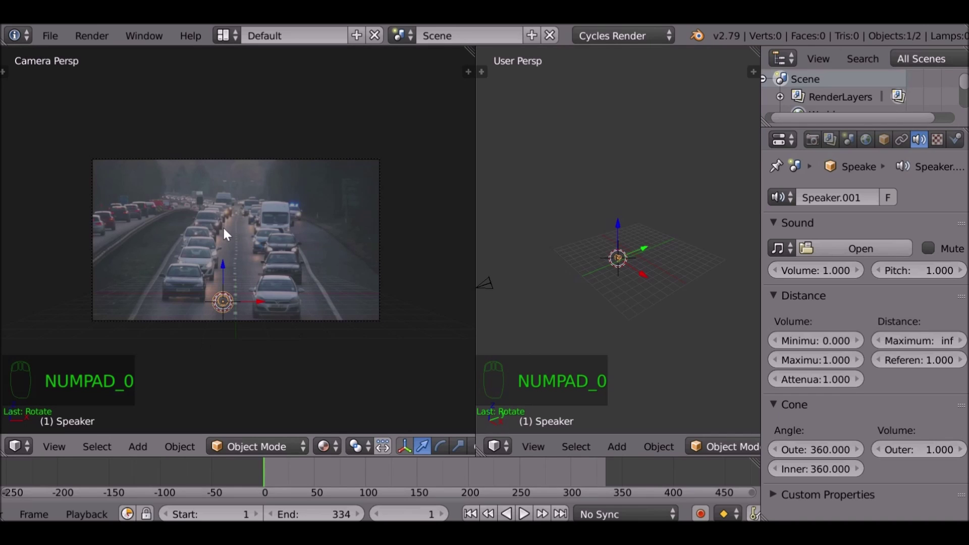
pyautogui.scroll(2, 232, 229)
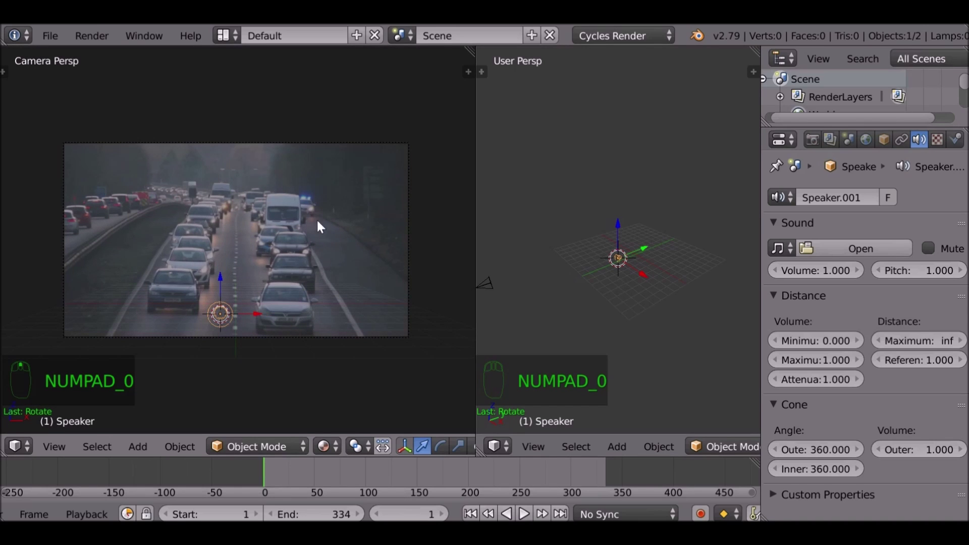
pyautogui.moveTo(475, 190); pyautogui.dragTo(404, 199)
pyautogui.moveTo(605, 277); pyautogui.dragTo(575, 277, button='middle')
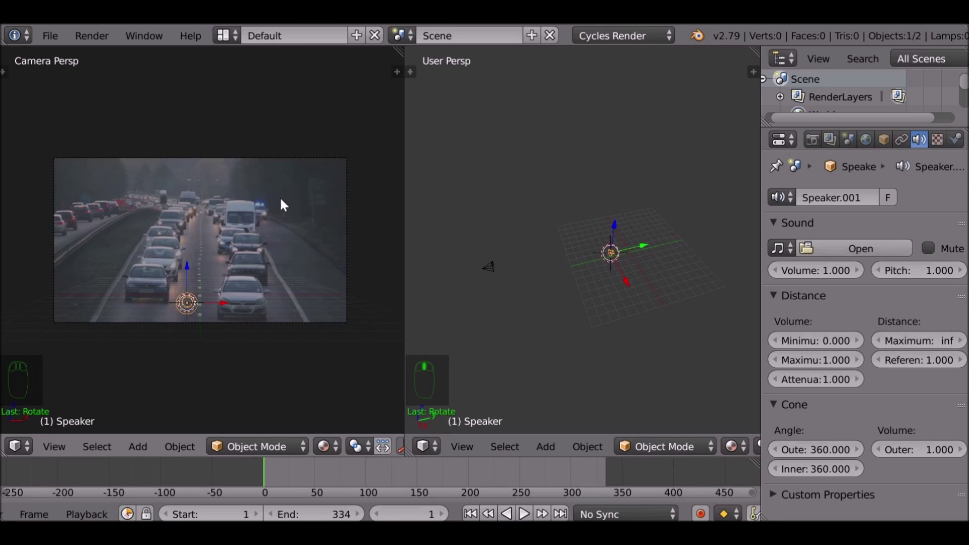
pyautogui.scroll(1, 638, 264)
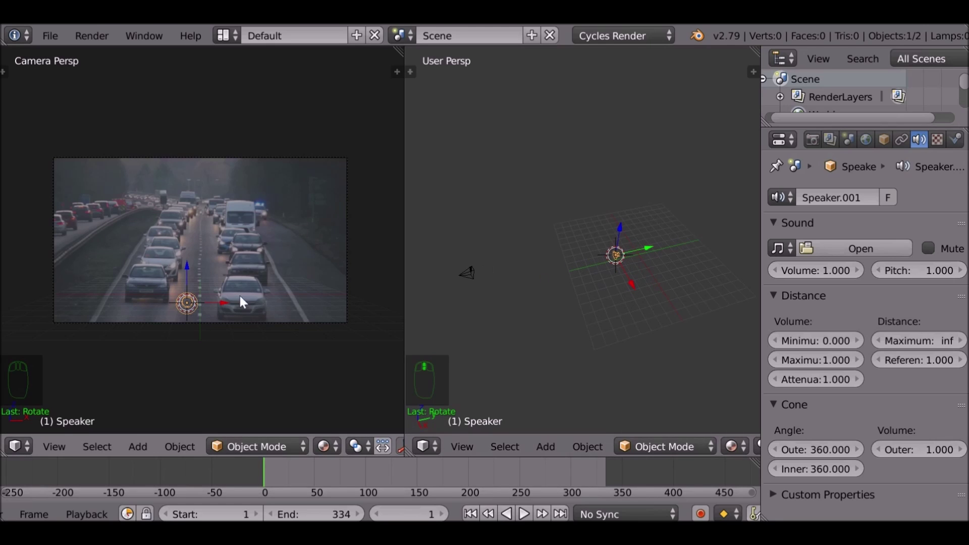
# Move the speaker far back along the global Y axis, away from the camera.
pyautogui.moveTo(658, 252); pyautogui.dragTo(456, 180)
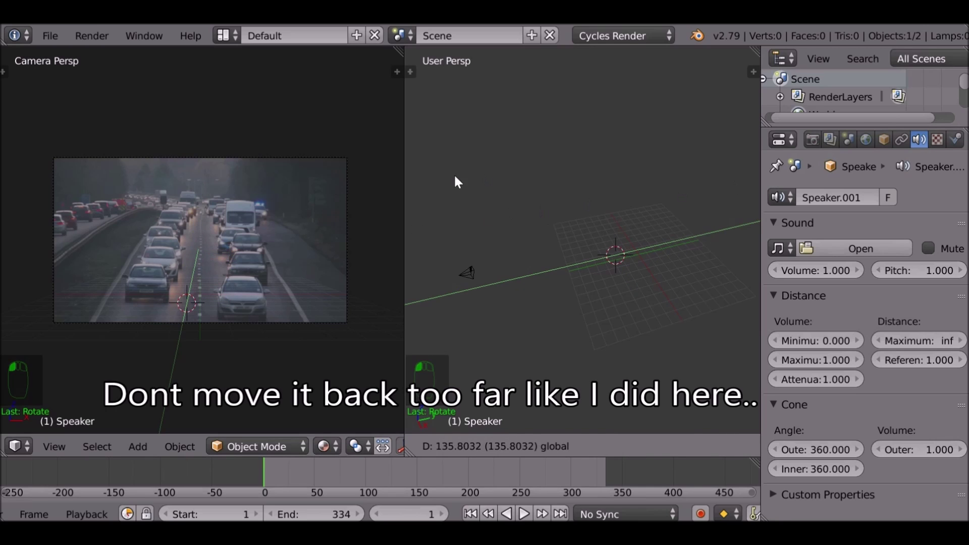
pyautogui.click(702, 210)
pyautogui.scroll(-5, 703, 211)
pyautogui.scroll(-2, 721, 251)
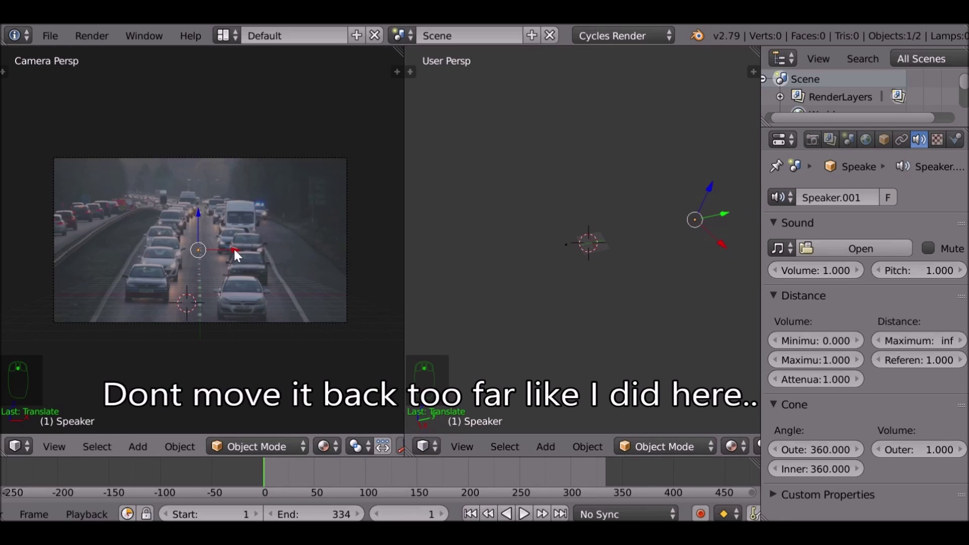
# Shift the speaker along X and Z in the camera view so it sits over the distant police car.
pyautogui.moveTo(235, 251); pyautogui.dragTo(296, 250)
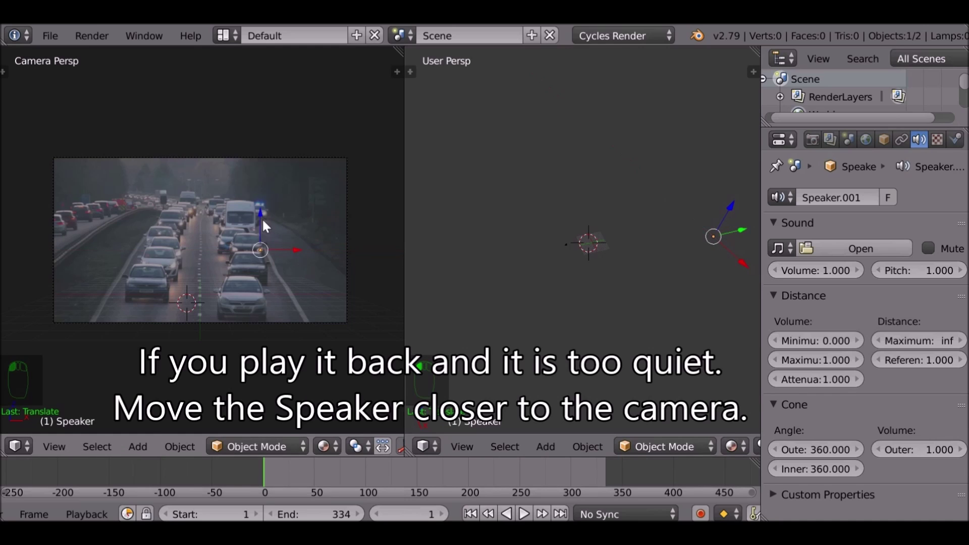
pyautogui.moveTo(262, 218); pyautogui.dragTo(272, 181)
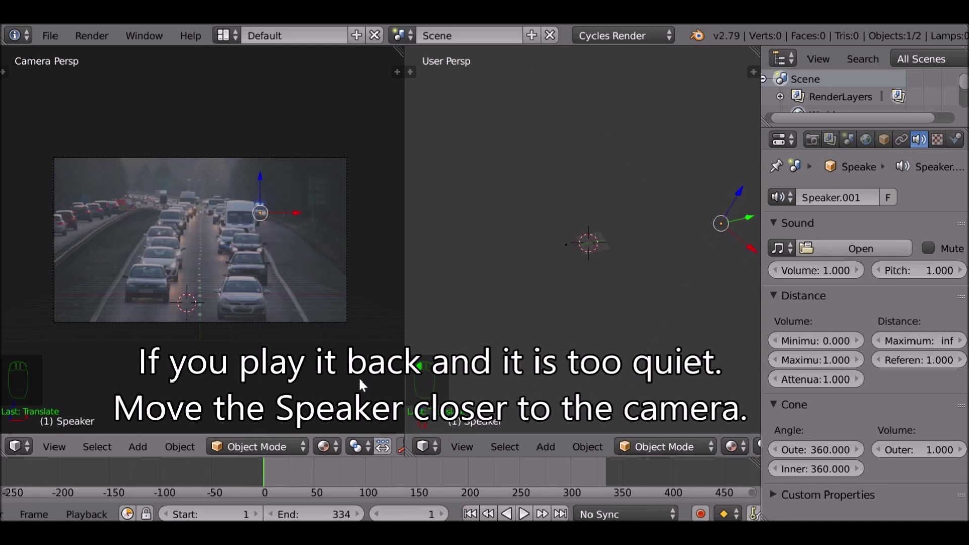
pyautogui.scroll(6, 285, 241)
pyautogui.scroll(-2, 702, 263)
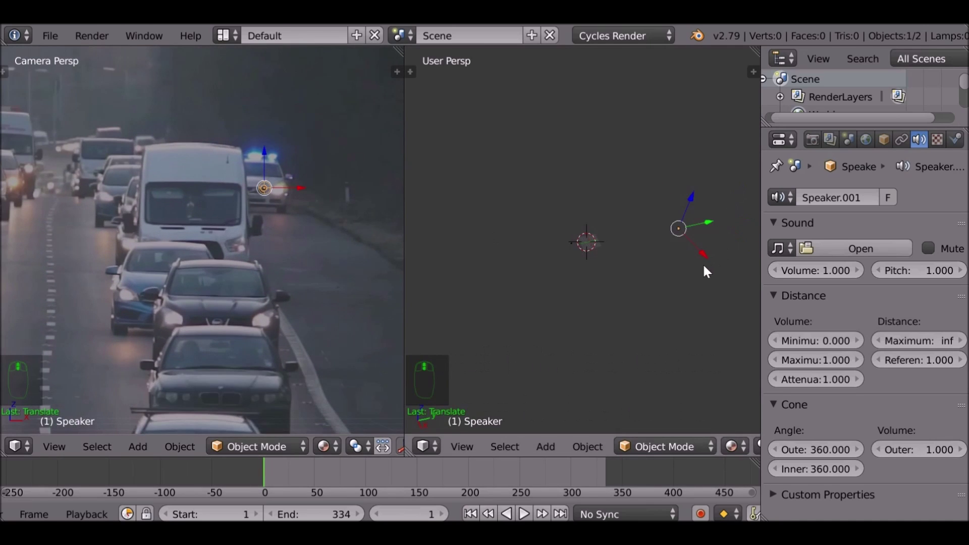
# Insert a Location keyframe for the speaker at frame 1.
pyautogui.moveTo(703, 266); pyautogui.dragTo(601, 279, button='middle')
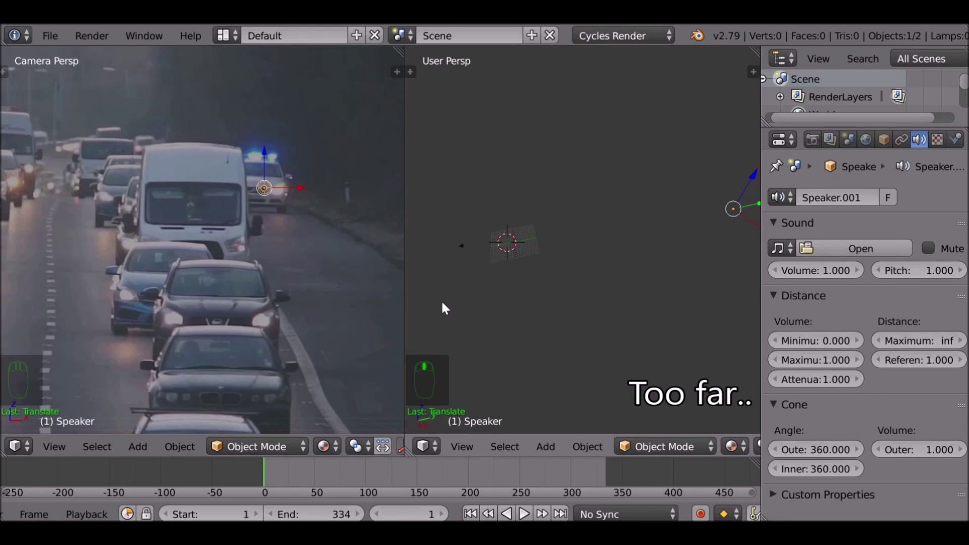
pyautogui.keyDown('shift'); pyautogui.moveTo(444, 308); pyautogui.dragTo(423, 310, button='middle'); pyautogui.keyUp('shift')
pyautogui.scroll(-6, 260, 313)
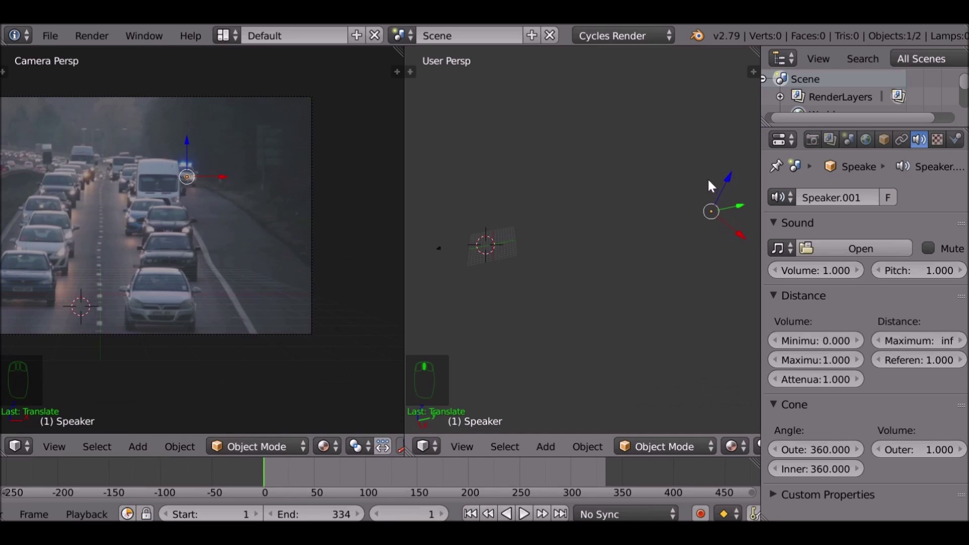
pyautogui.press('i')
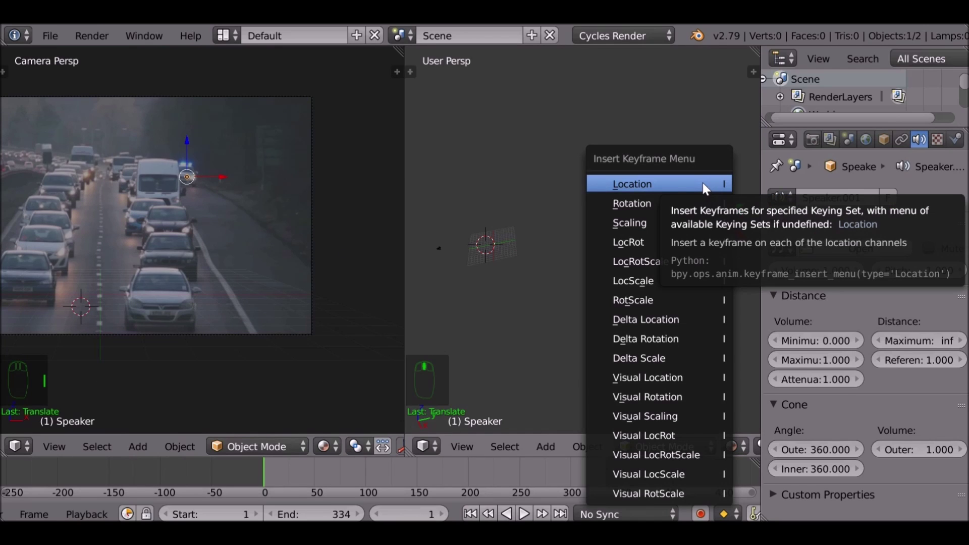
pyautogui.click(683, 184)
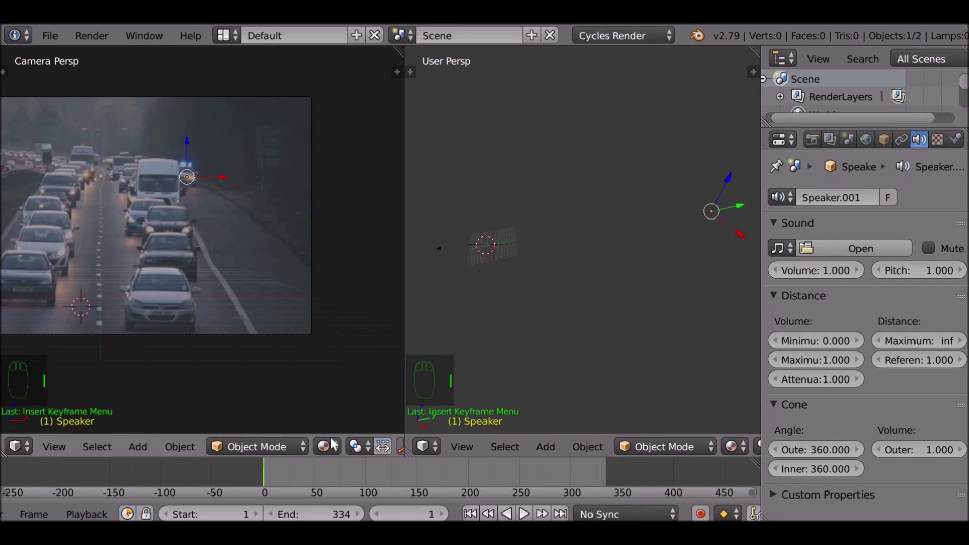
# Go to frame 185 and move the speaker along the global Y axis toward the camera.
pyautogui.hotkey('alt', 'a')
pyautogui.moveTo(265, 468); pyautogui.dragTo(454, 483)
pyautogui.hotkey('alt', 'a')
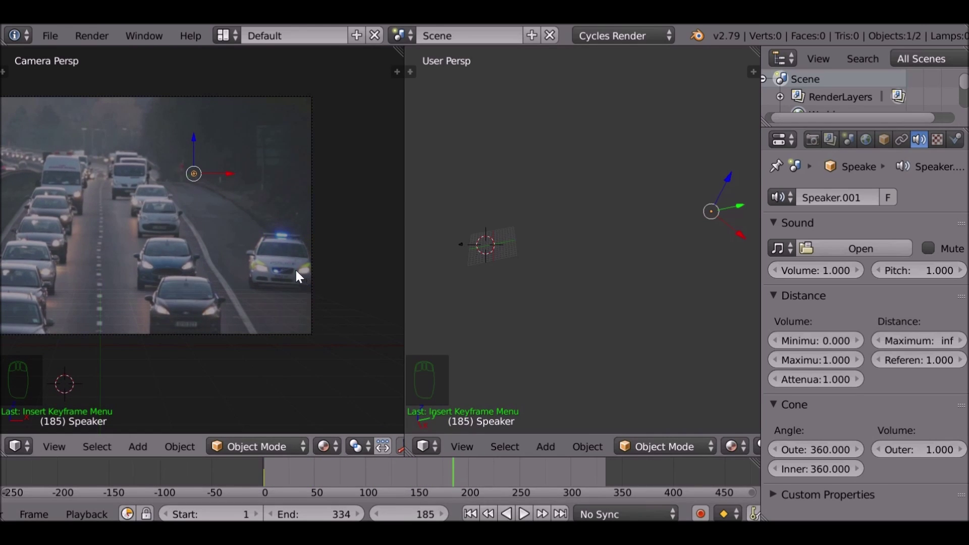
pyautogui.press('g')
pyautogui.press('y')
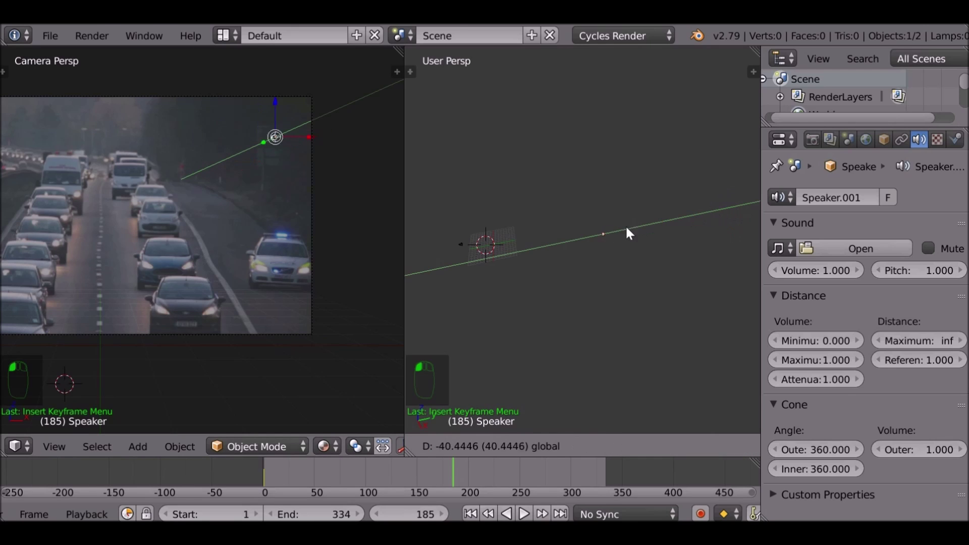
pyautogui.click(515, 247)
# Place the speaker over the police car in the camera view and insert a Location keyframe at frame 185.
pyautogui.scroll(-6, 304, 220)
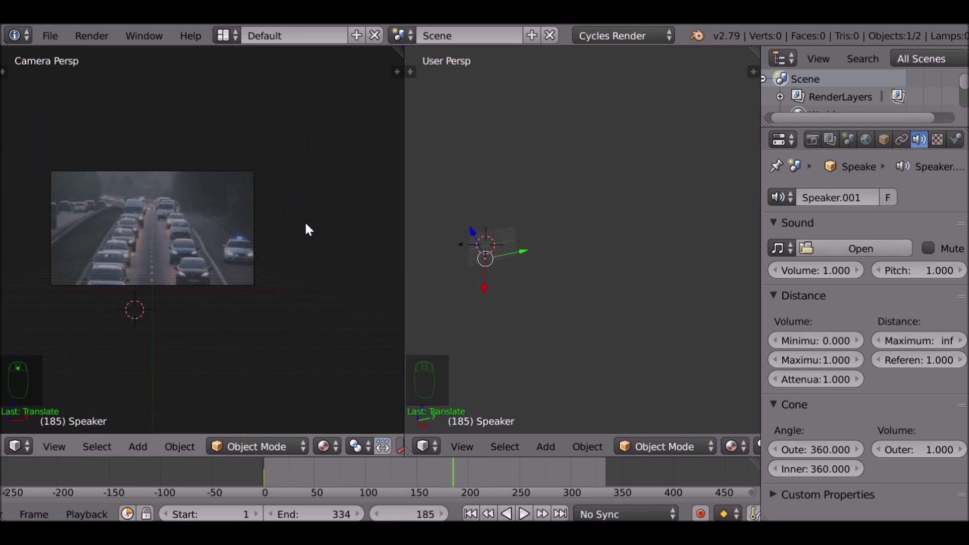
pyautogui.scroll(2, 323, 186)
pyautogui.press('g')
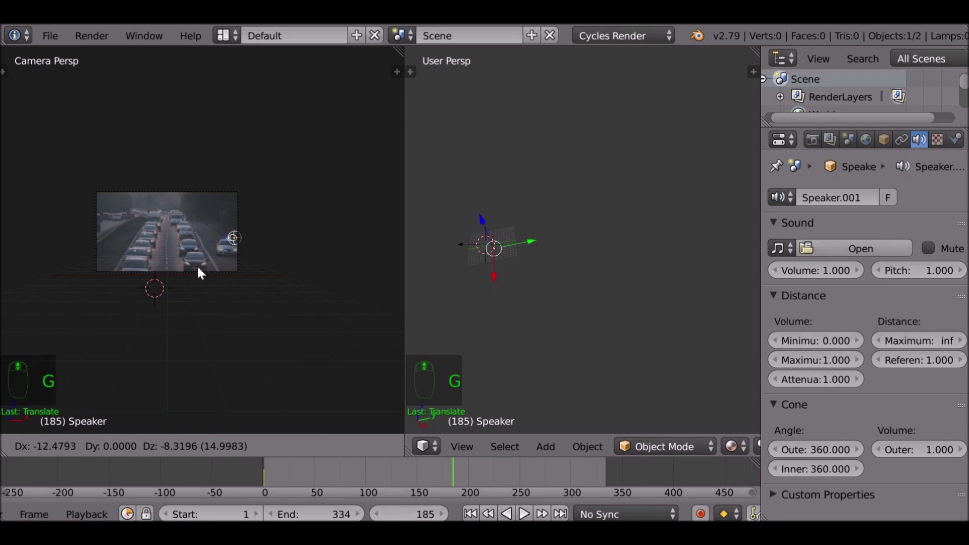
pyautogui.click(196, 281)
pyautogui.scroll(5, 268, 288)
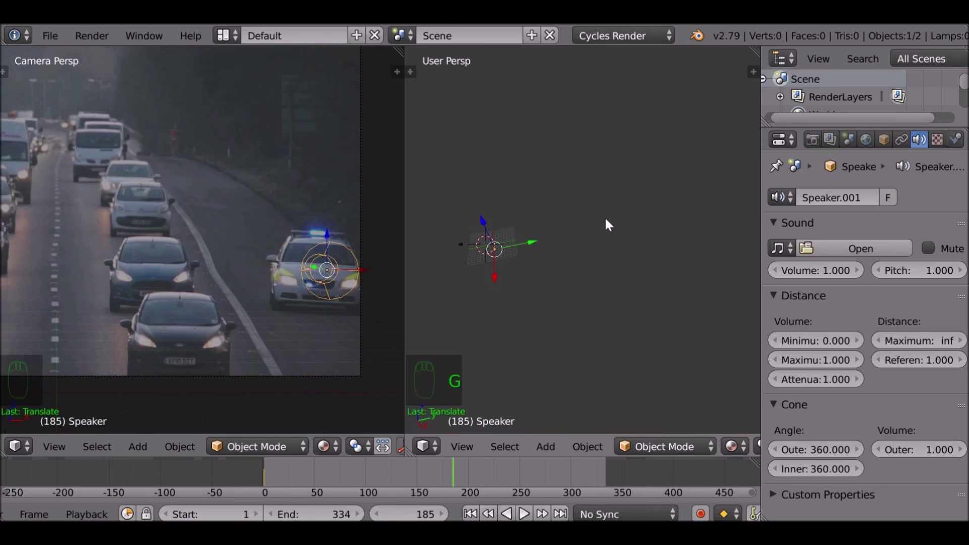
pyautogui.press('i')
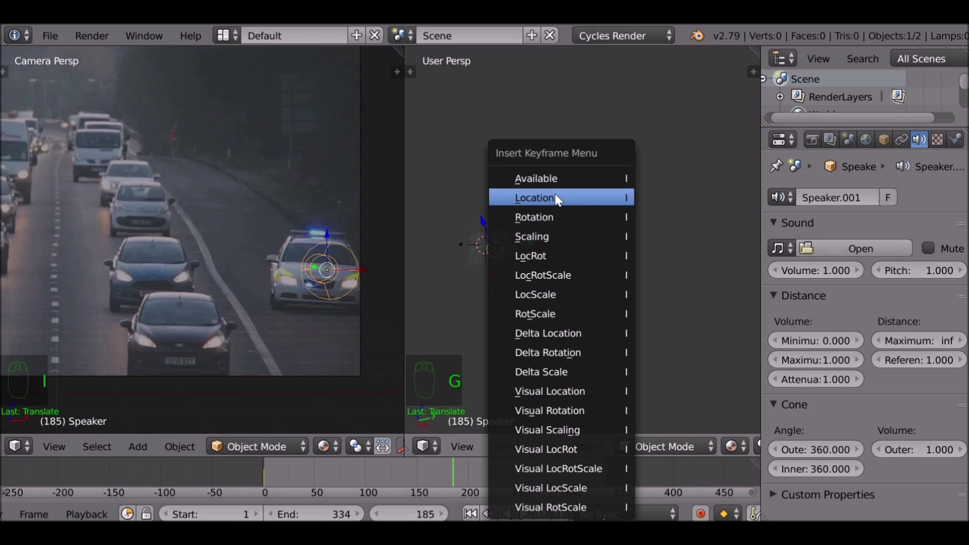
pyautogui.click(576, 195)
# At frame 334, move the speaker along the global Y axis to behind the camera and insert a Location keyframe.
pyautogui.hotkey('shift', 'Right')
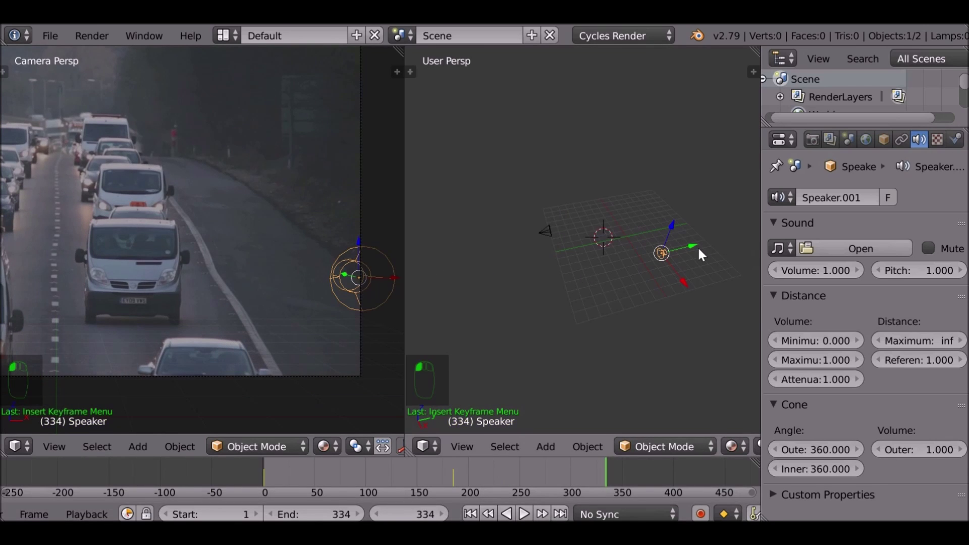
pyautogui.scroll(-2, 697, 242)
pyautogui.press('g')
pyautogui.press('y')
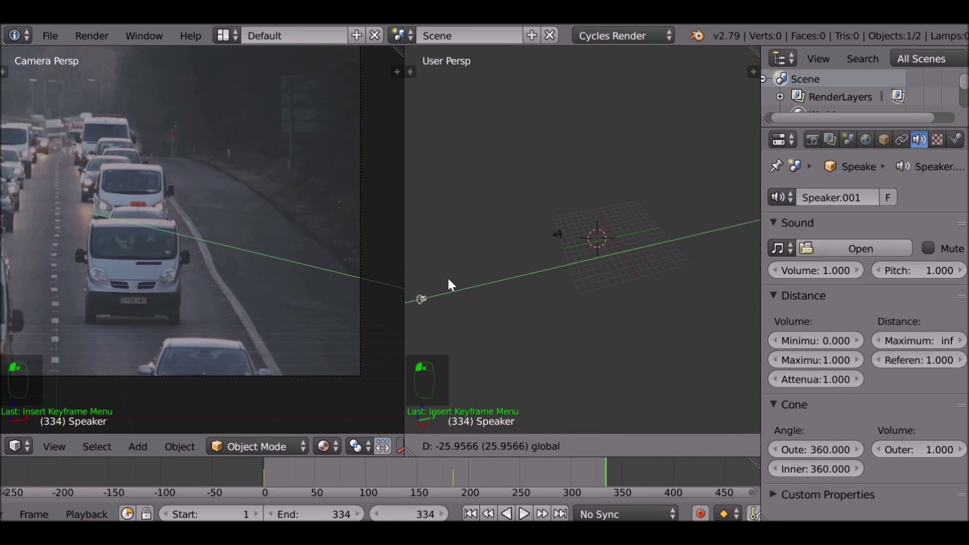
pyautogui.click(429, 282)
pyautogui.press('i')
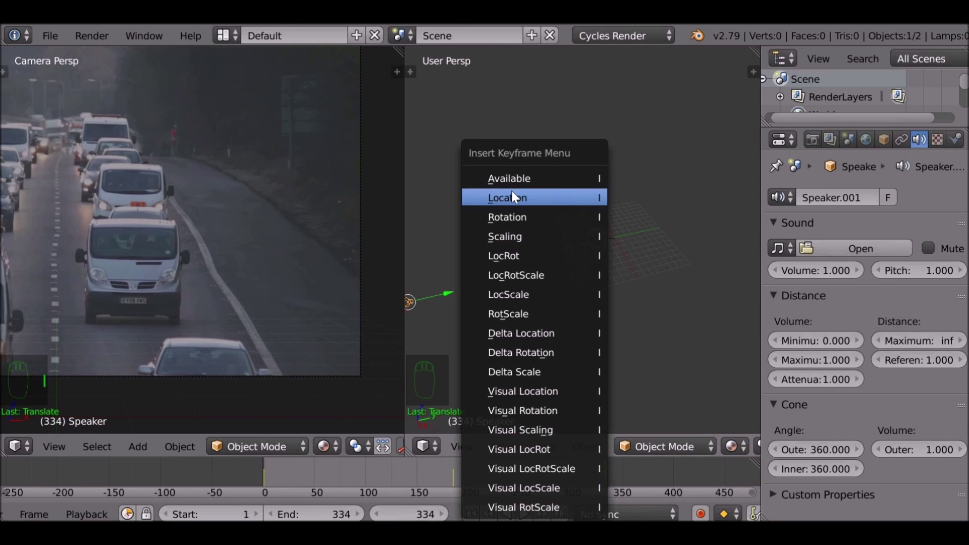
pyautogui.click(512, 197)
# Open a Graph Editor above the camera view, set the speaker's location keyframe handles to Vector, and play back the motion.
pyautogui.hotkey('shift', 'alt', 'a')
pyautogui.moveTo(558, 472); pyautogui.dragTo(344, 458)
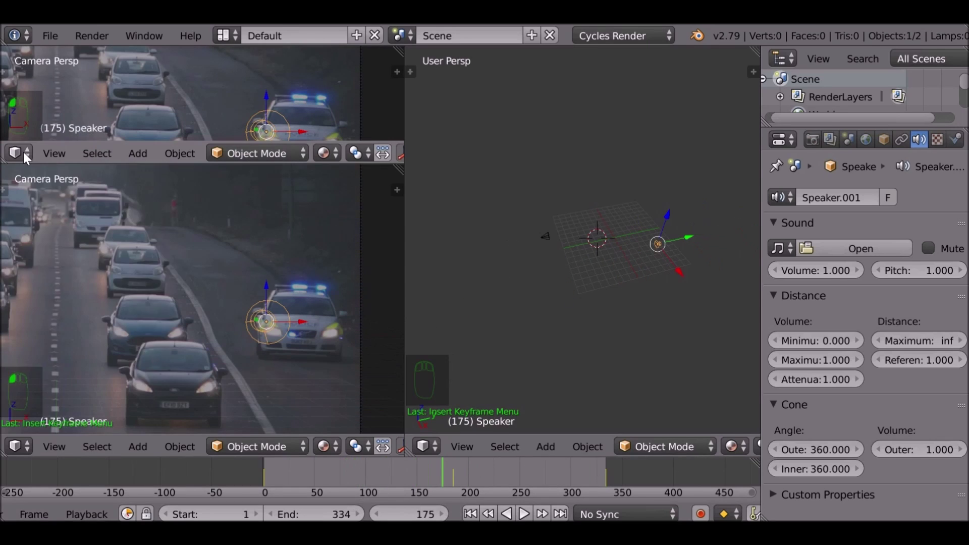
pyautogui.click(21, 152)
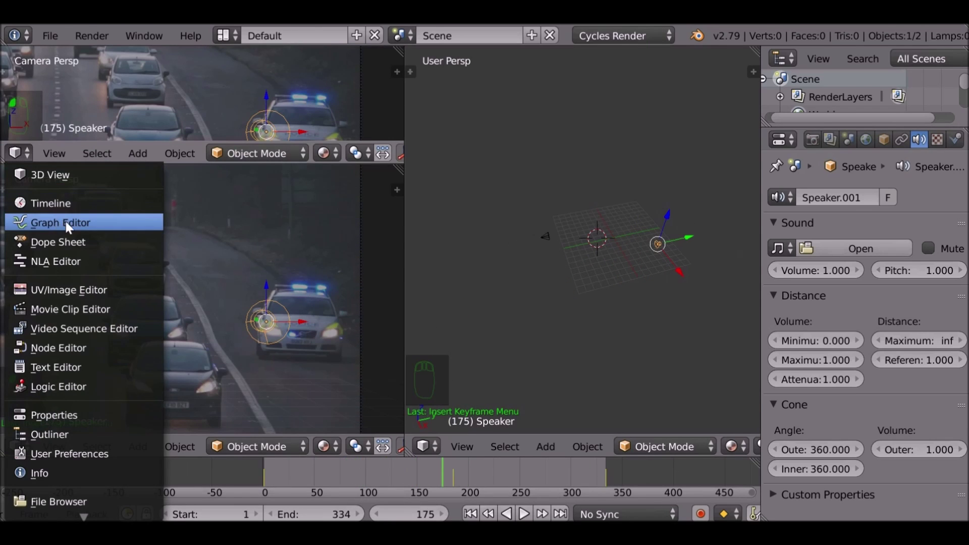
pyautogui.click(51, 220)
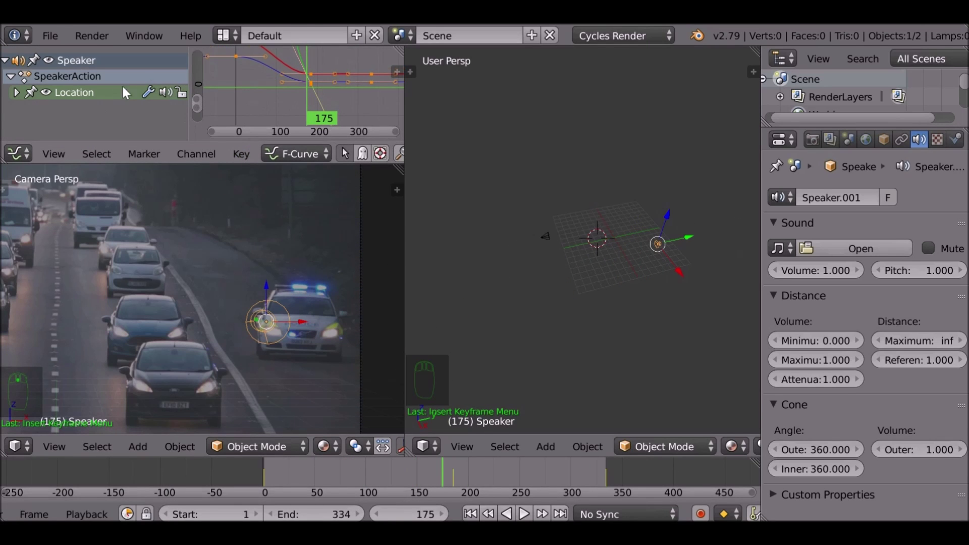
pyautogui.press('v')
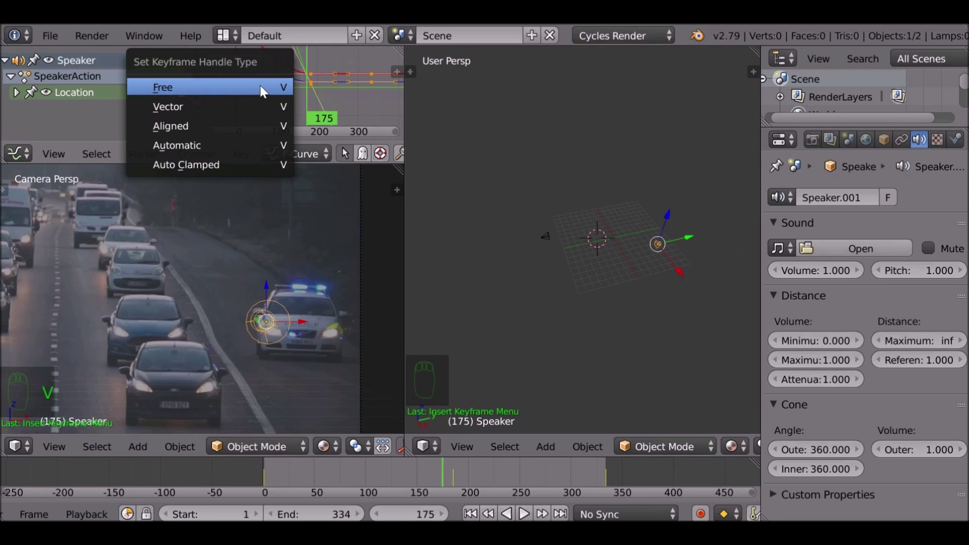
pyautogui.click(180, 107)
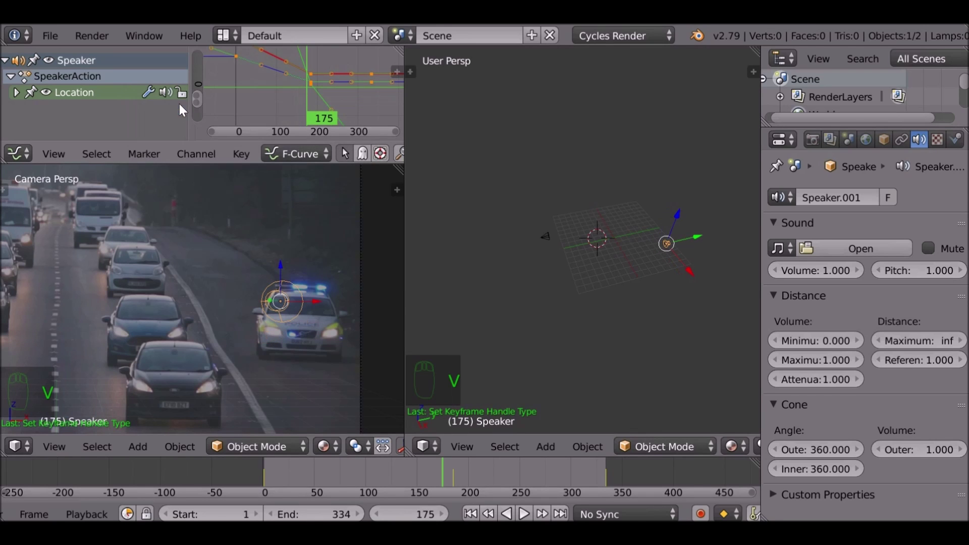
pyautogui.hotkey('alt', 'a')
pyautogui.moveTo(429, 469); pyautogui.dragTo(477, 468)
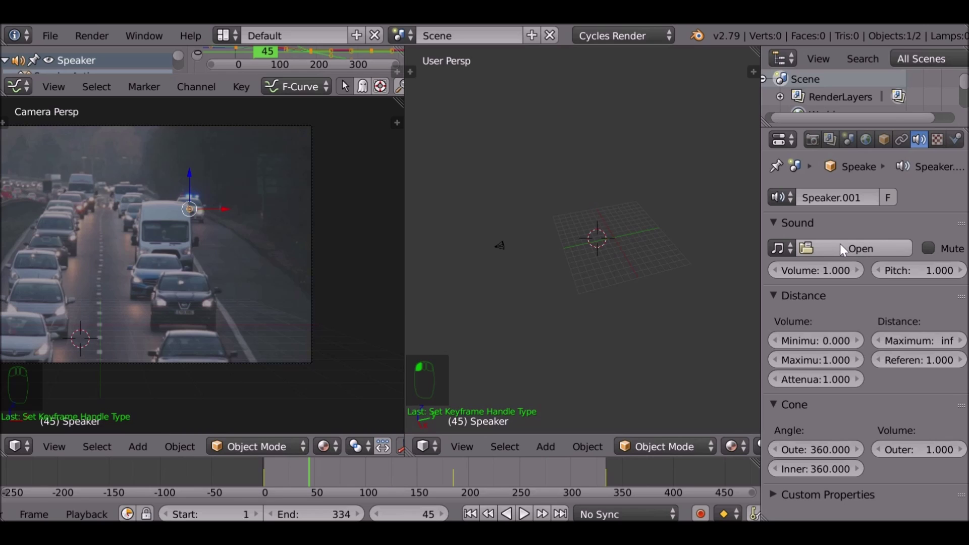
# Load Police_Siren.mp3 as the speaker's sound and collapse the Distance and Cone settings.
pyautogui.click(841, 244)
pyautogui.scroll(-4, 98, 152)
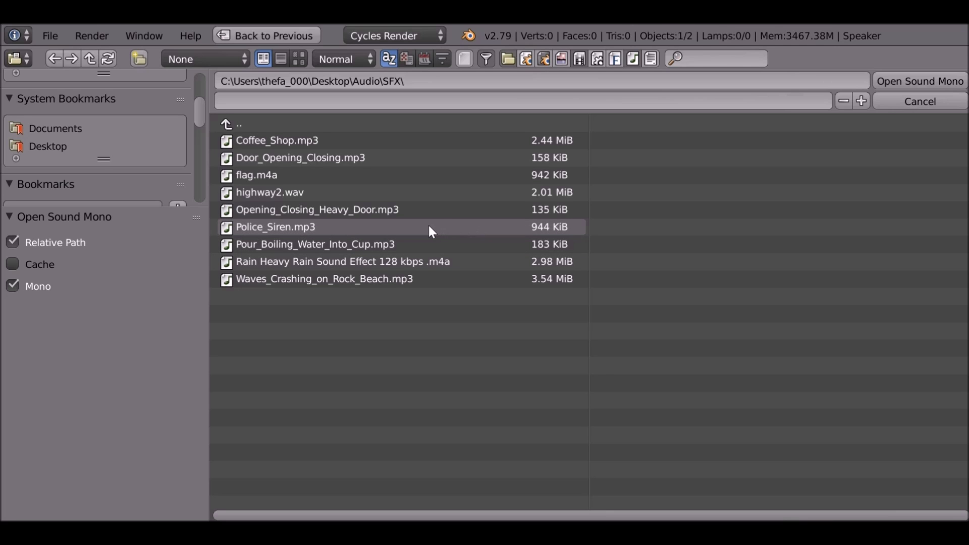
pyautogui.doubleClick(326, 228)
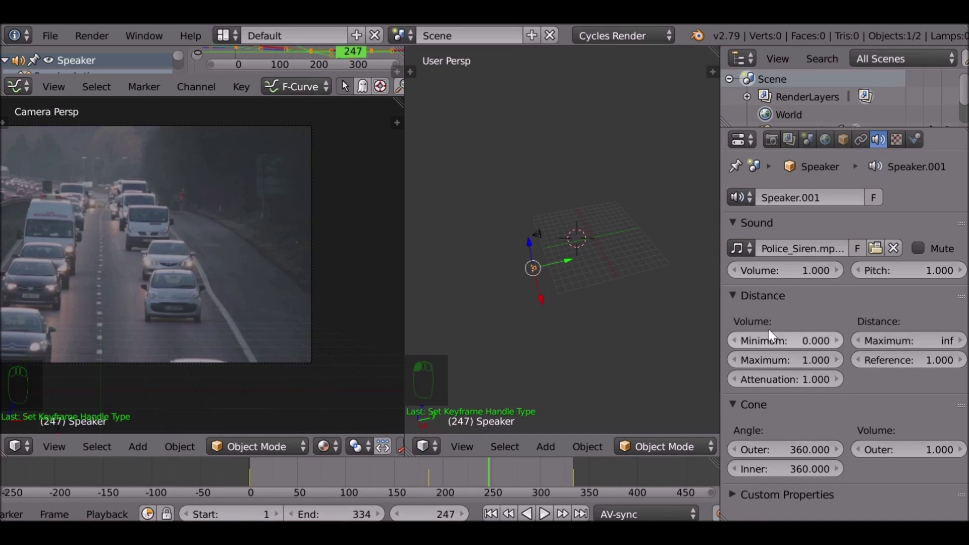
pyautogui.click(747, 295)
pyautogui.click(747, 315)
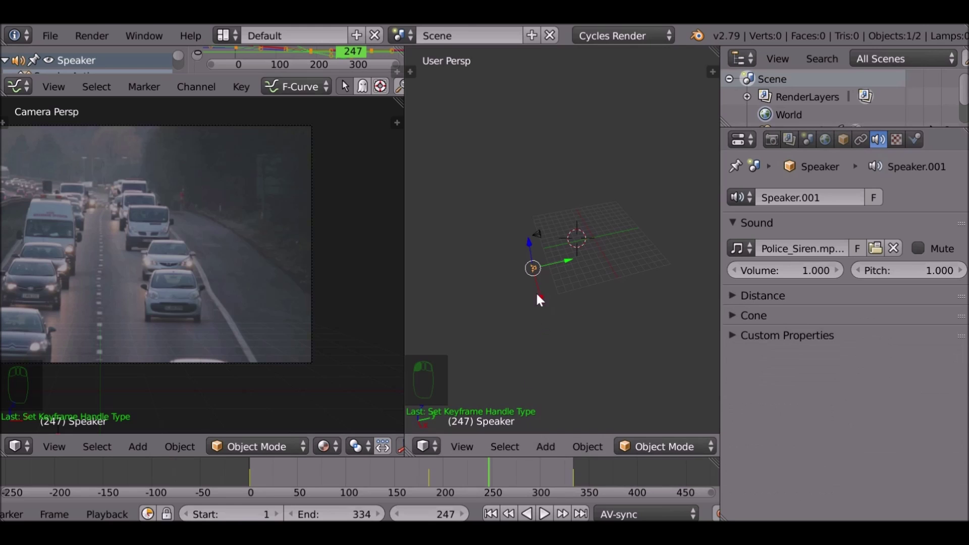
# Return to frame 1 and start an audio mixdown into the Tutorials\Simulating Audio Movement folder.
pyautogui.click(491, 514)
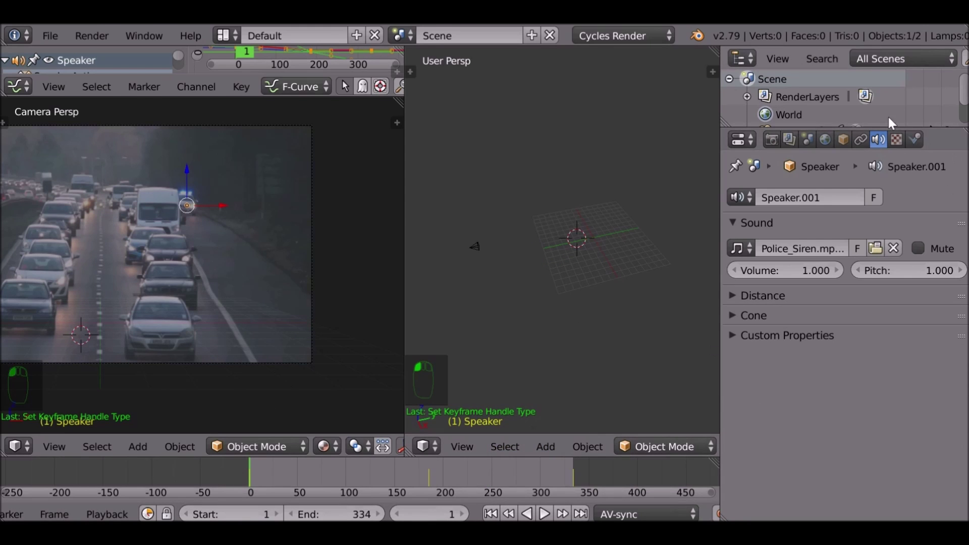
pyautogui.click(772, 140)
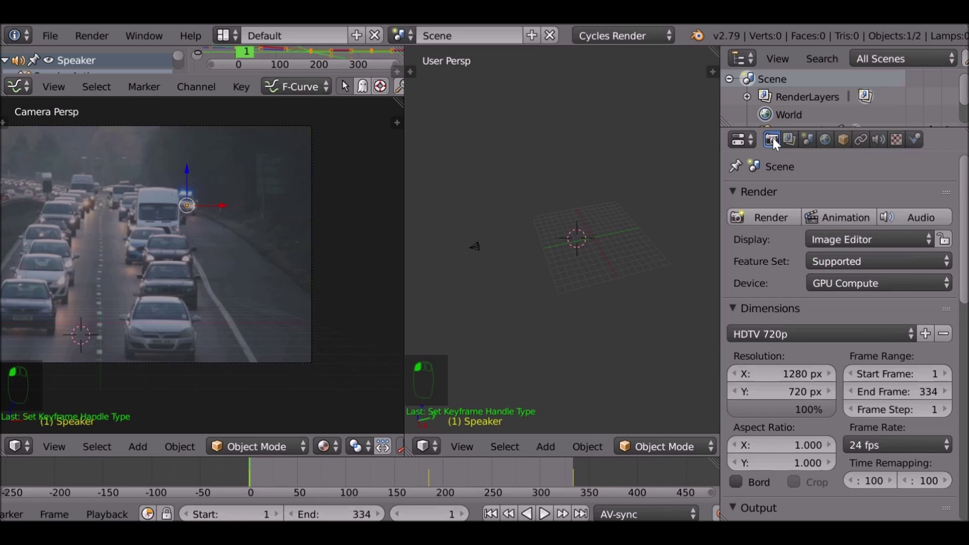
pyautogui.click(920, 217)
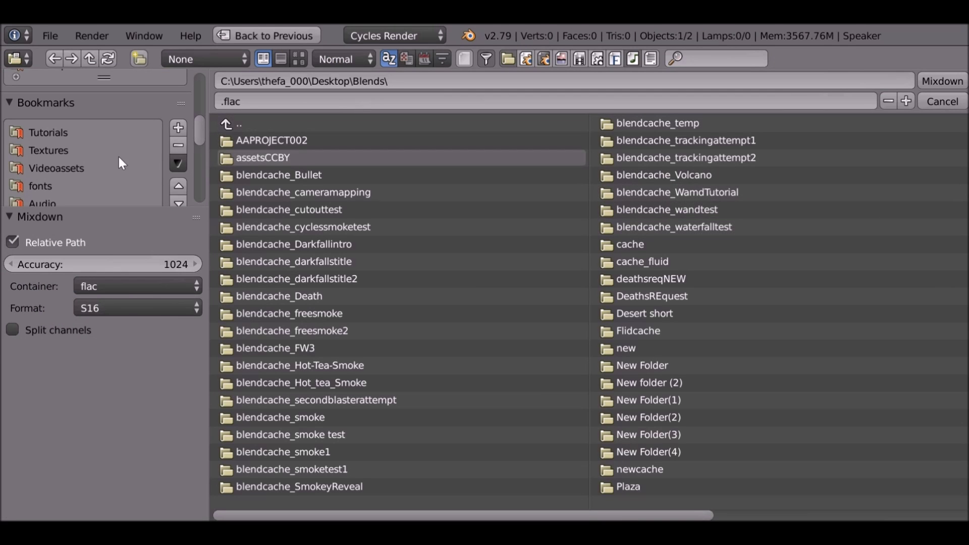
pyautogui.click(48, 132)
pyautogui.moveTo(377, 516); pyautogui.dragTo(884, 516)
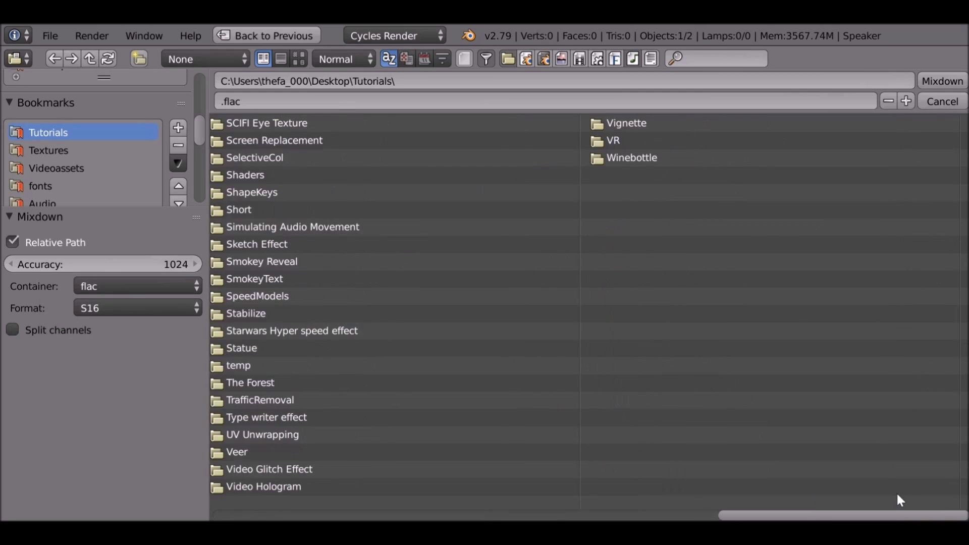
pyautogui.doubleClick(378, 228)
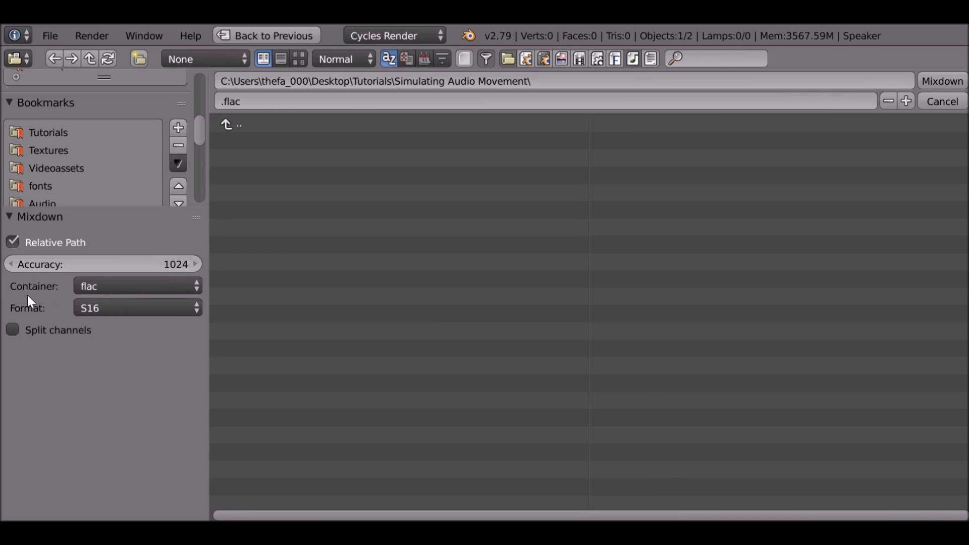
# Set the mixdown container to wav with the S16 format.
pyautogui.click(154, 285)
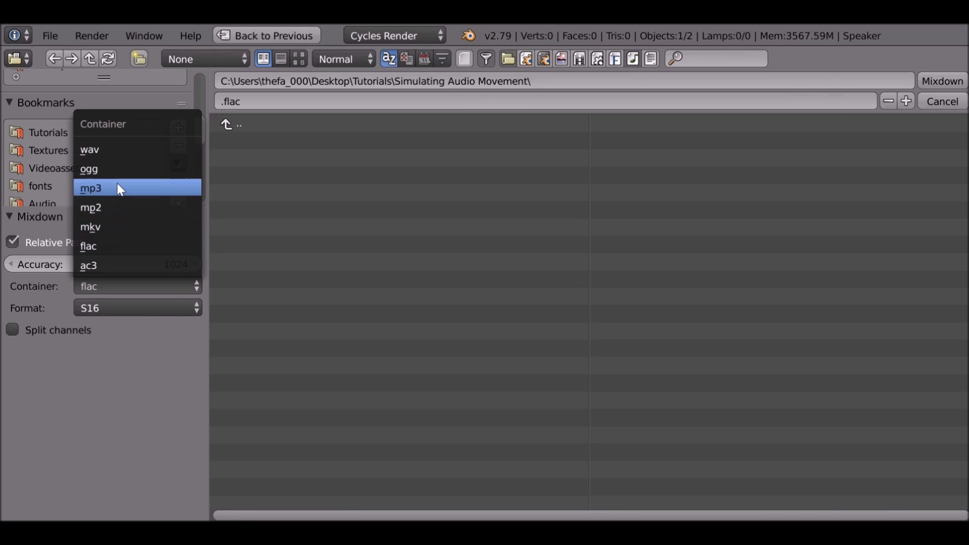
pyautogui.click(108, 150)
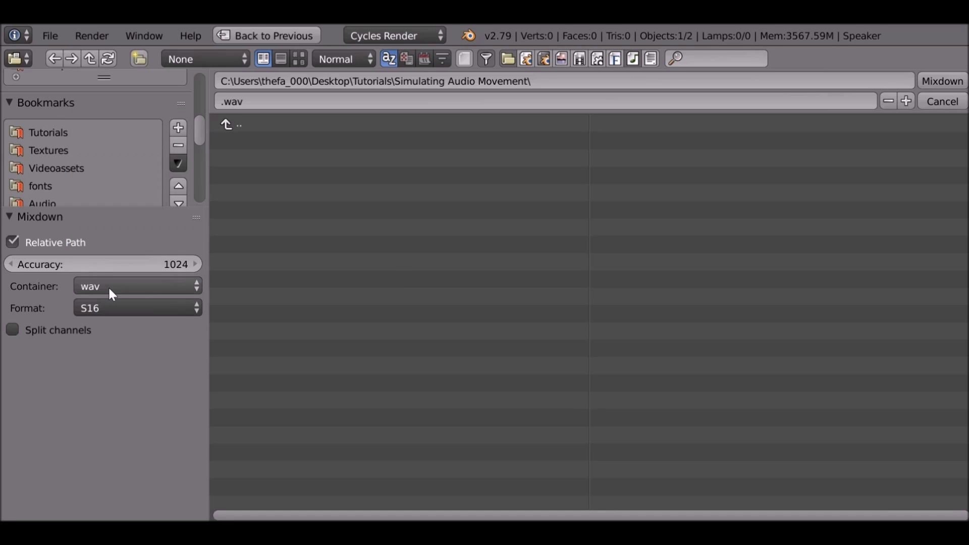
pyautogui.click(122, 310)
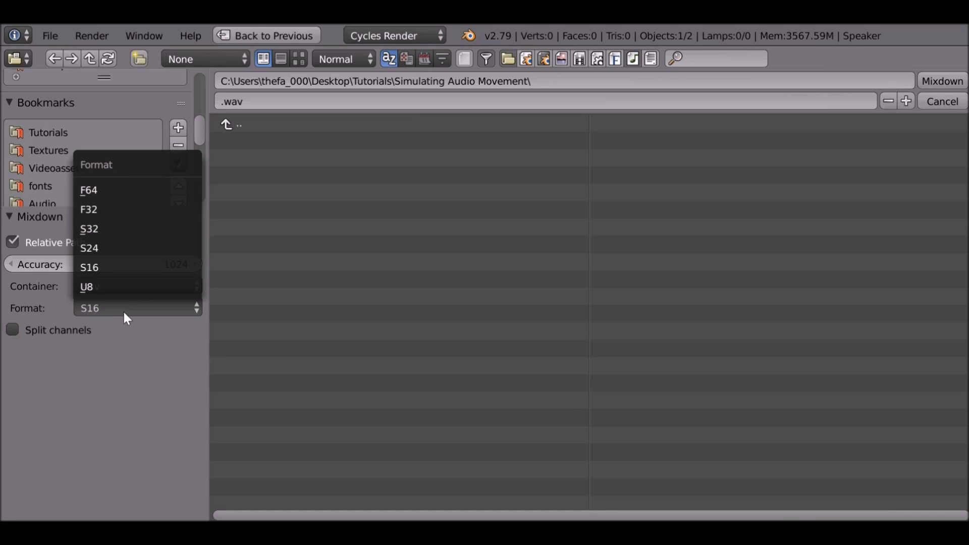
pyautogui.click(94, 310)
pyautogui.click(96, 306)
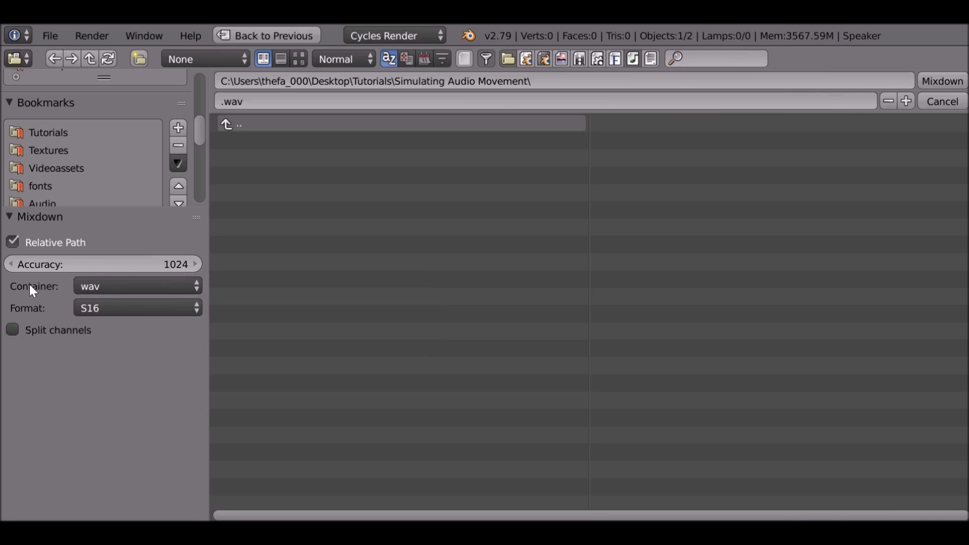
# Name the mixdown file Siren.wav and export the audio.
pyautogui.click(227, 100)
pyautogui.write('Siren')
pyautogui.press('Return')
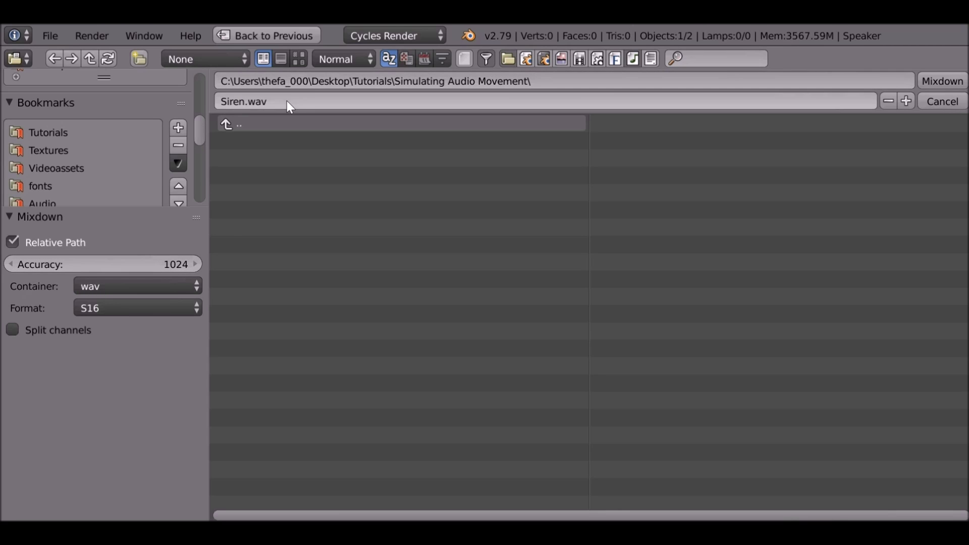
pyautogui.click(944, 81)
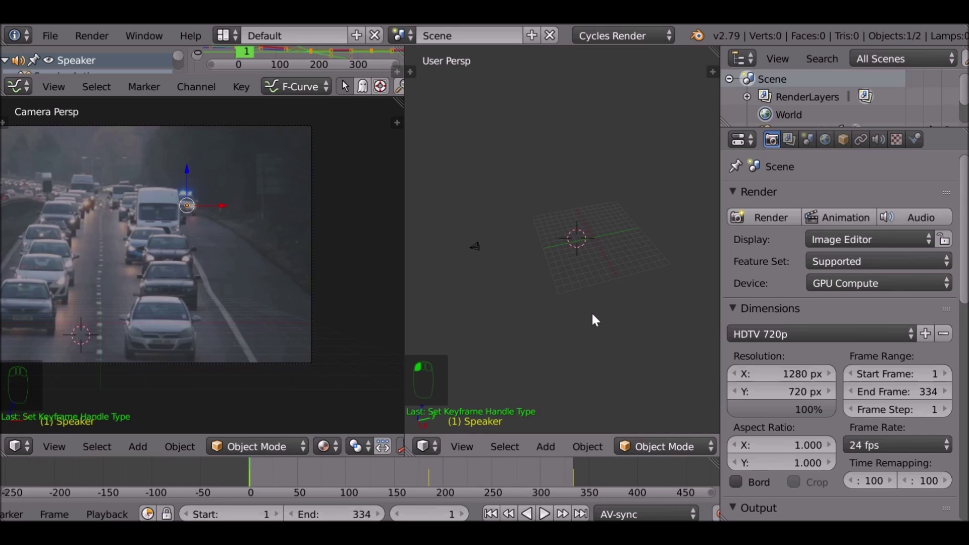
# Reopen the audio mixdown settings and choose mp3 as the container.
pyautogui.click(916, 219)
pyautogui.click(83, 286)
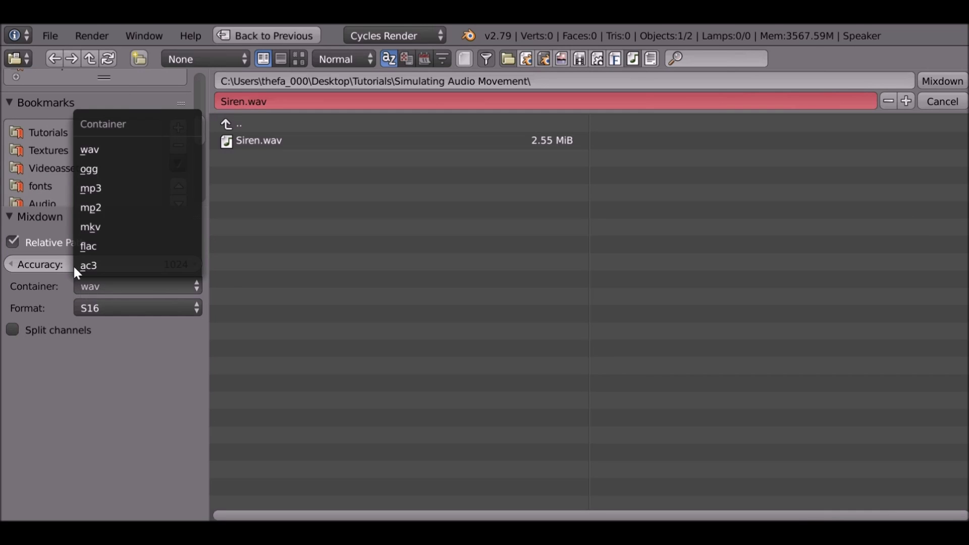
pyautogui.click(110, 188)
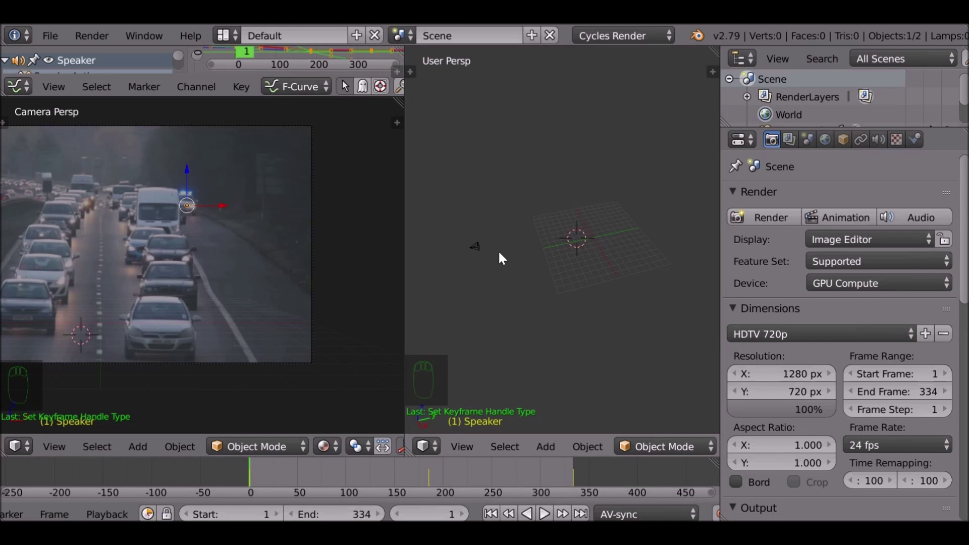
# Scrub to frame 122 and examine the speaker's position over the footage within the whole camera frame.
pyautogui.moveTo(252, 464); pyautogui.dragTo(369, 462)
pyautogui.press('KP_0')
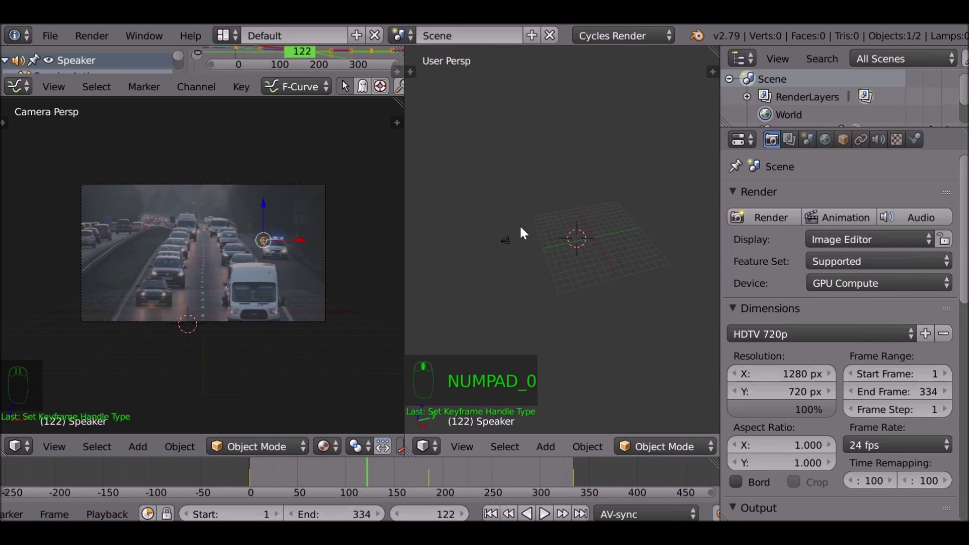